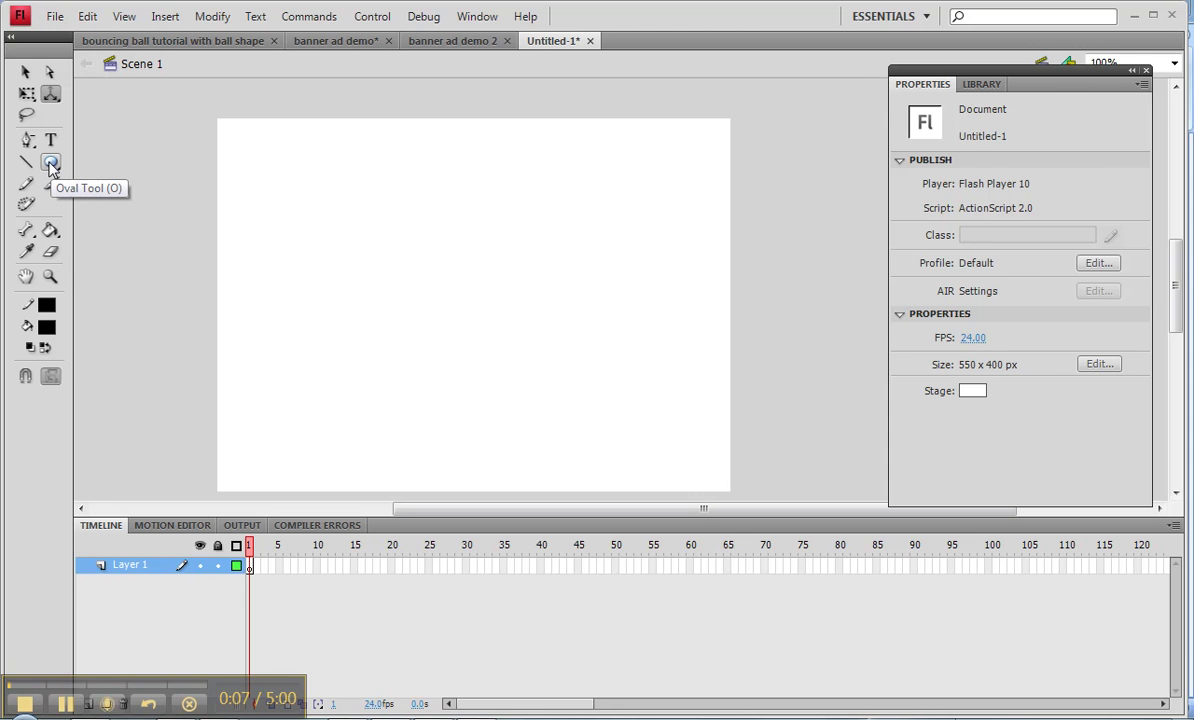
Step: Draw a solid black 111×111 circle near the stage's top-left and select it
click(48, 163)
drag(280, 187, 383, 290)
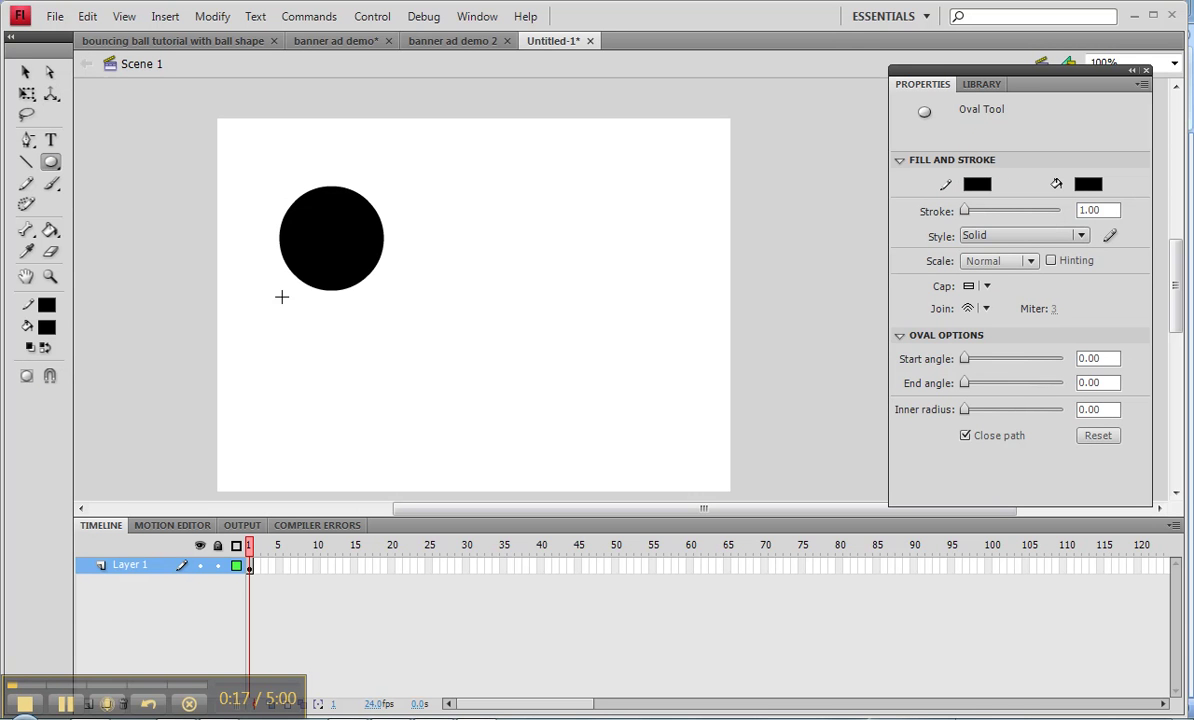
click(27, 73)
click(340, 237)
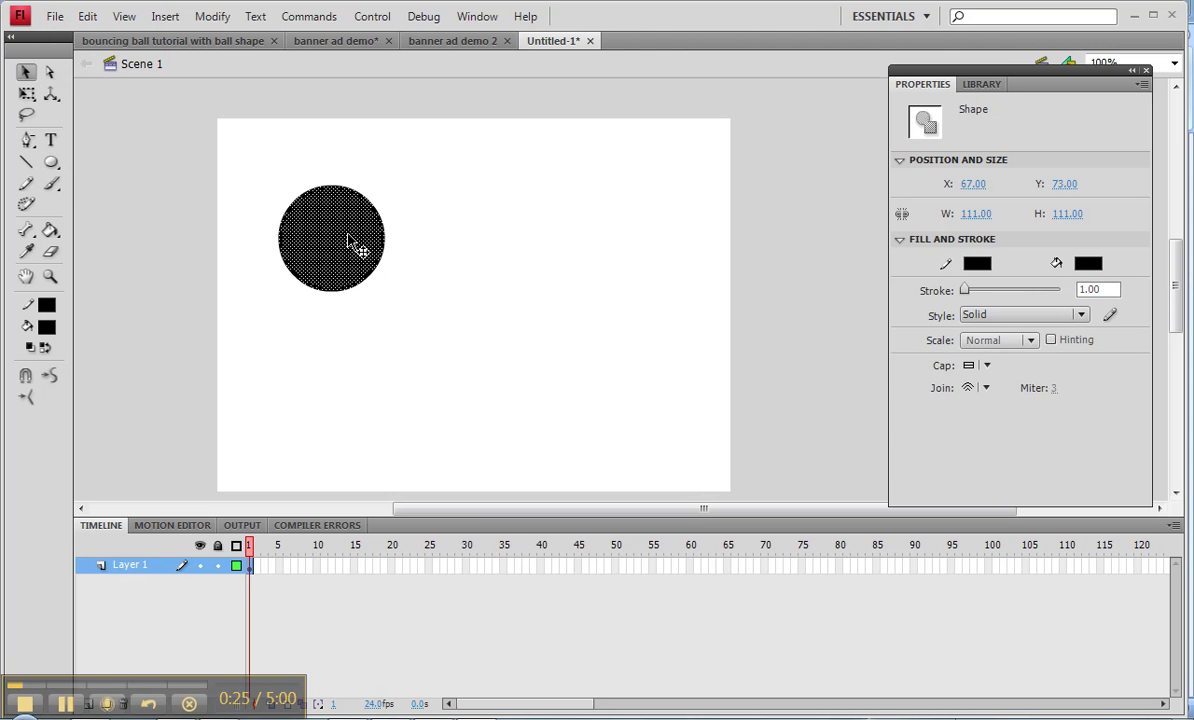
Step: Convert the circle into a Graphic symbol named gph_wheel
key(F8)
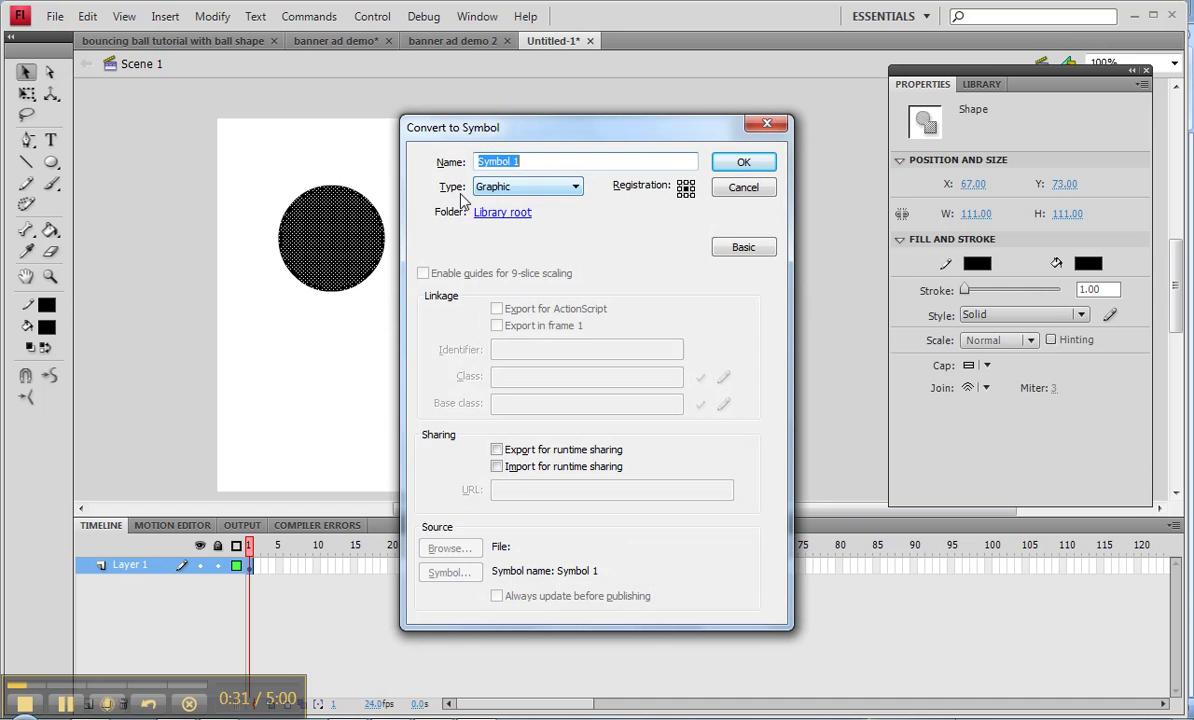
text(grp)
text(ph)
text(_)
text(wheel)
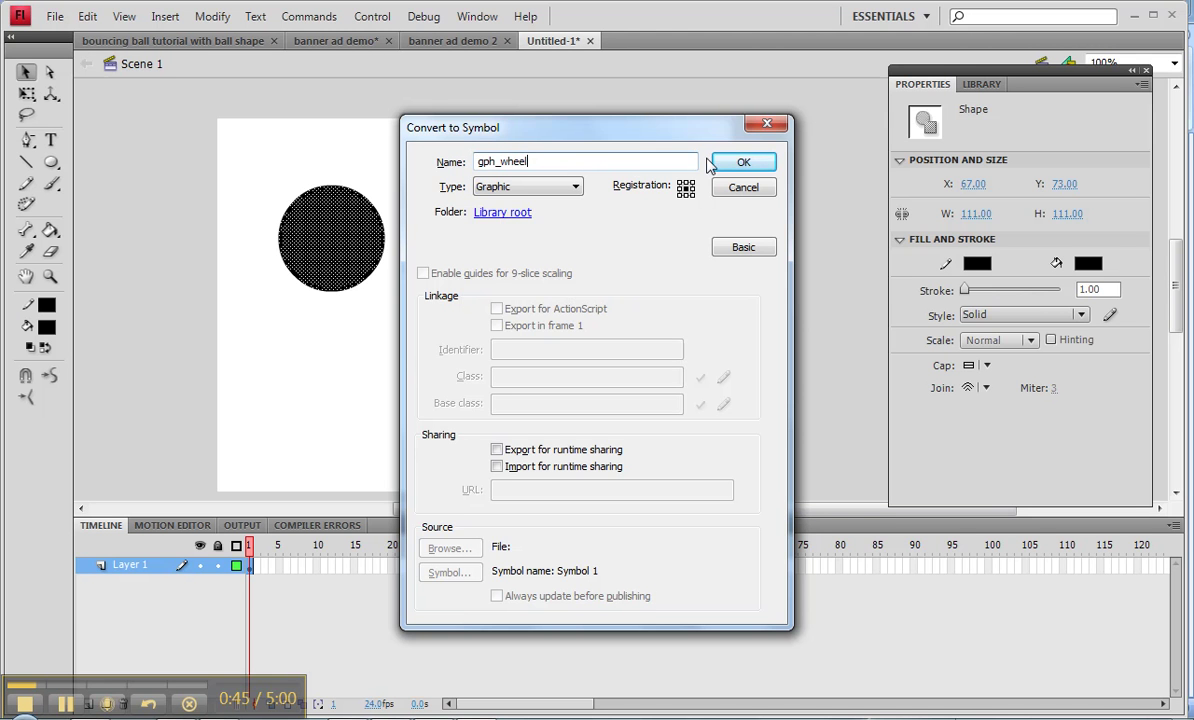
click(741, 165)
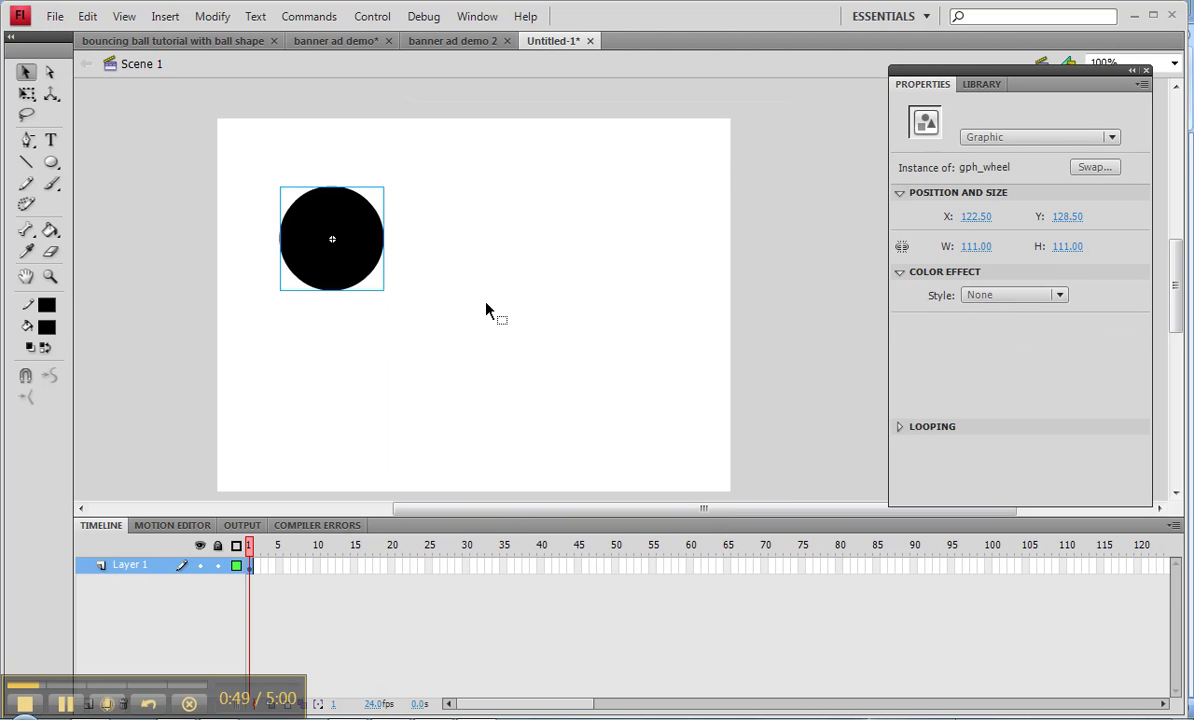
Step: Extend Layer 1 to frame 40 and apply a motion tween across the span
click(543, 567)
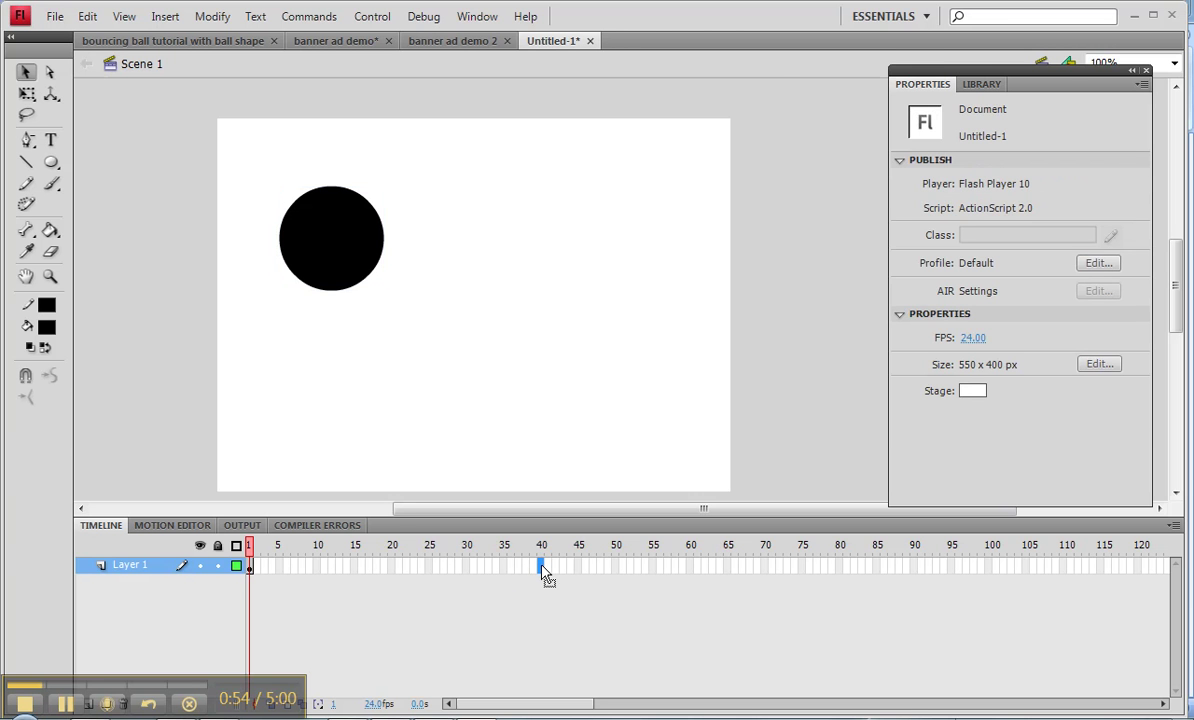
right_click(543, 567)
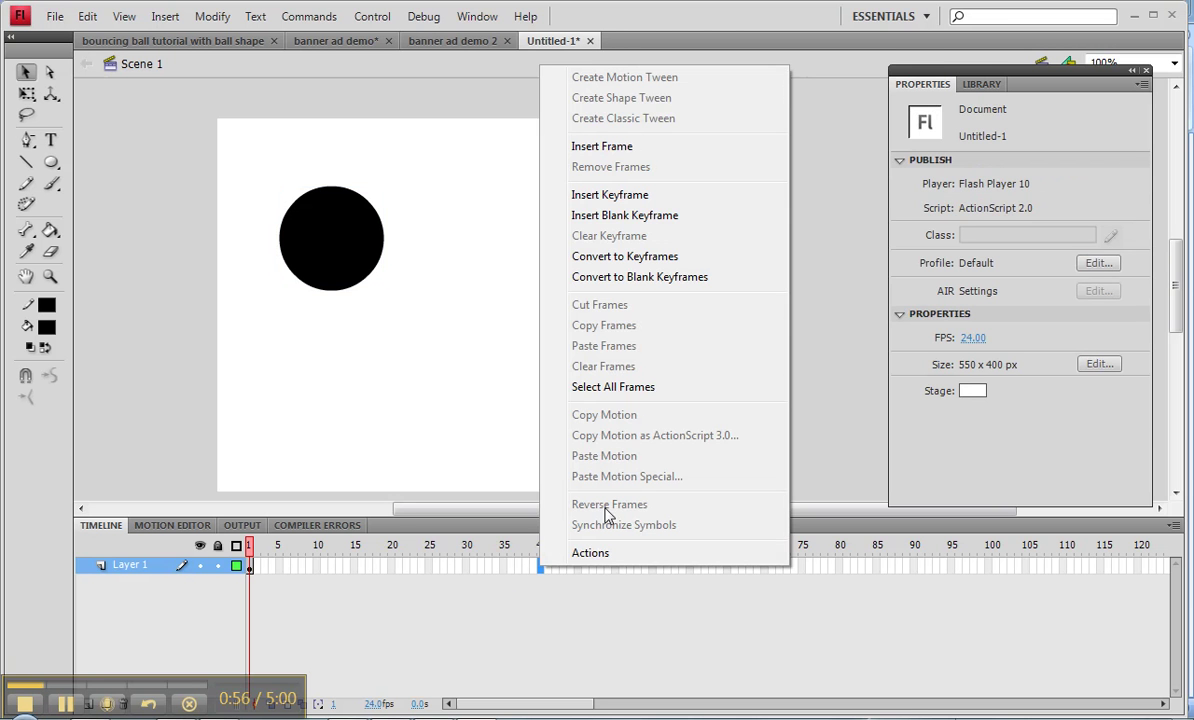
click(603, 147)
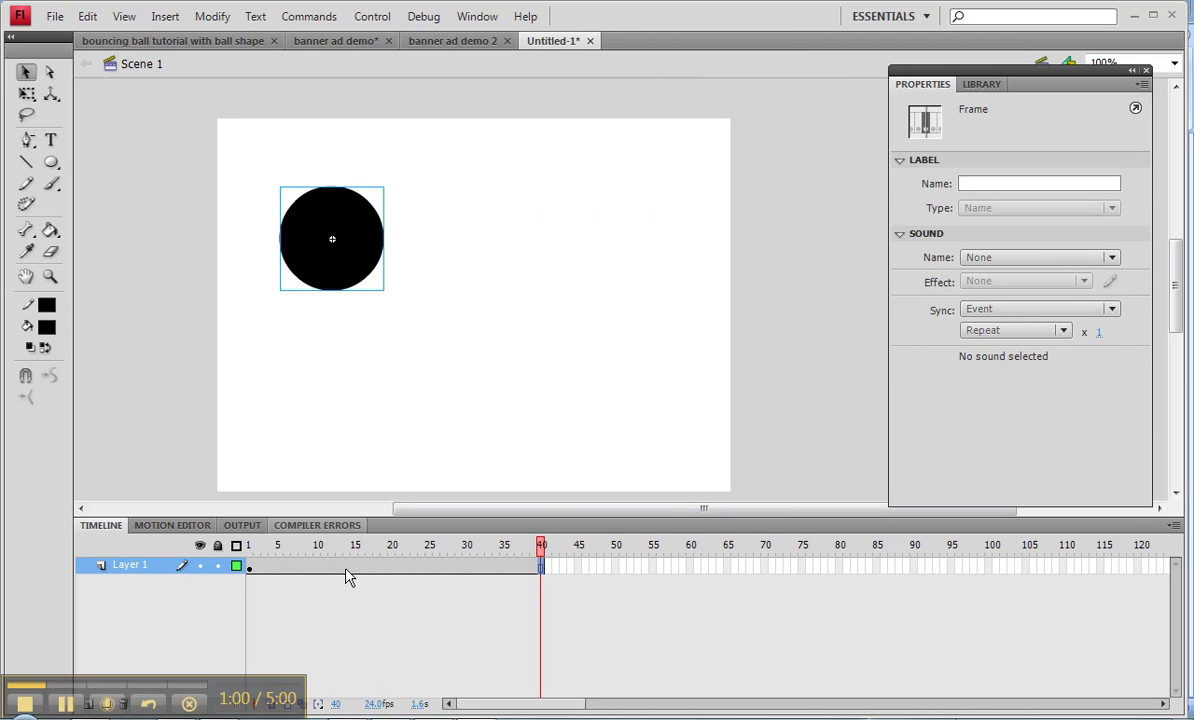
right_click(347, 567)
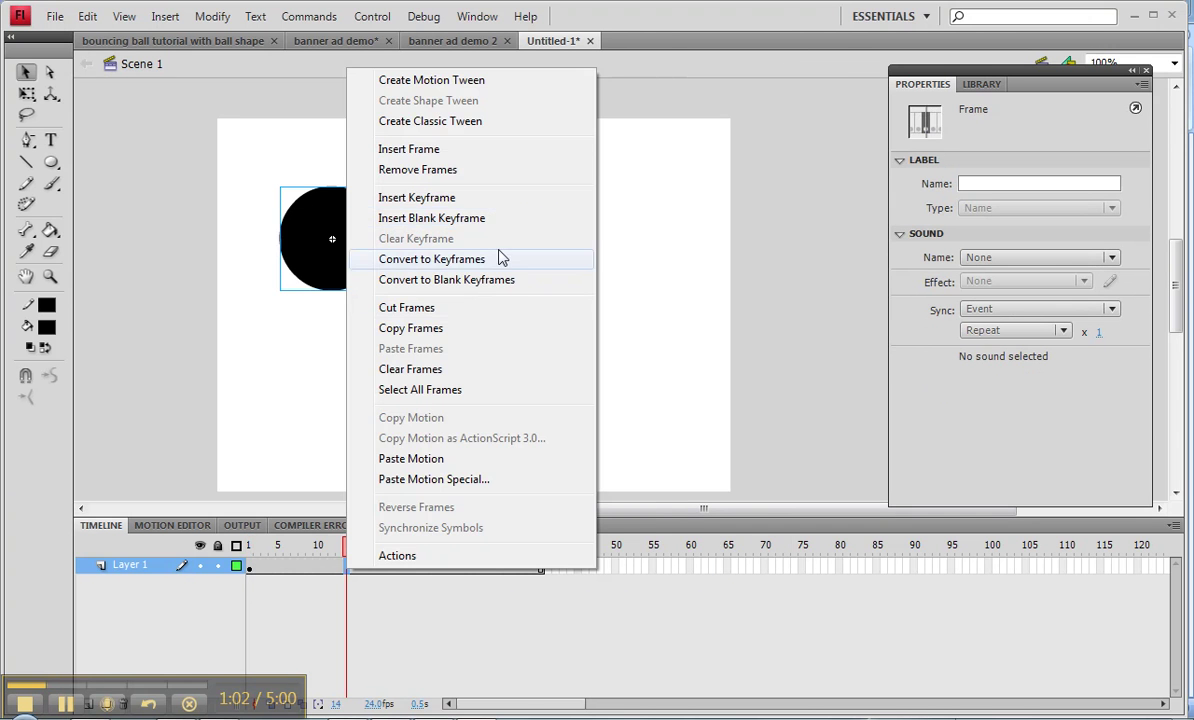
click(484, 84)
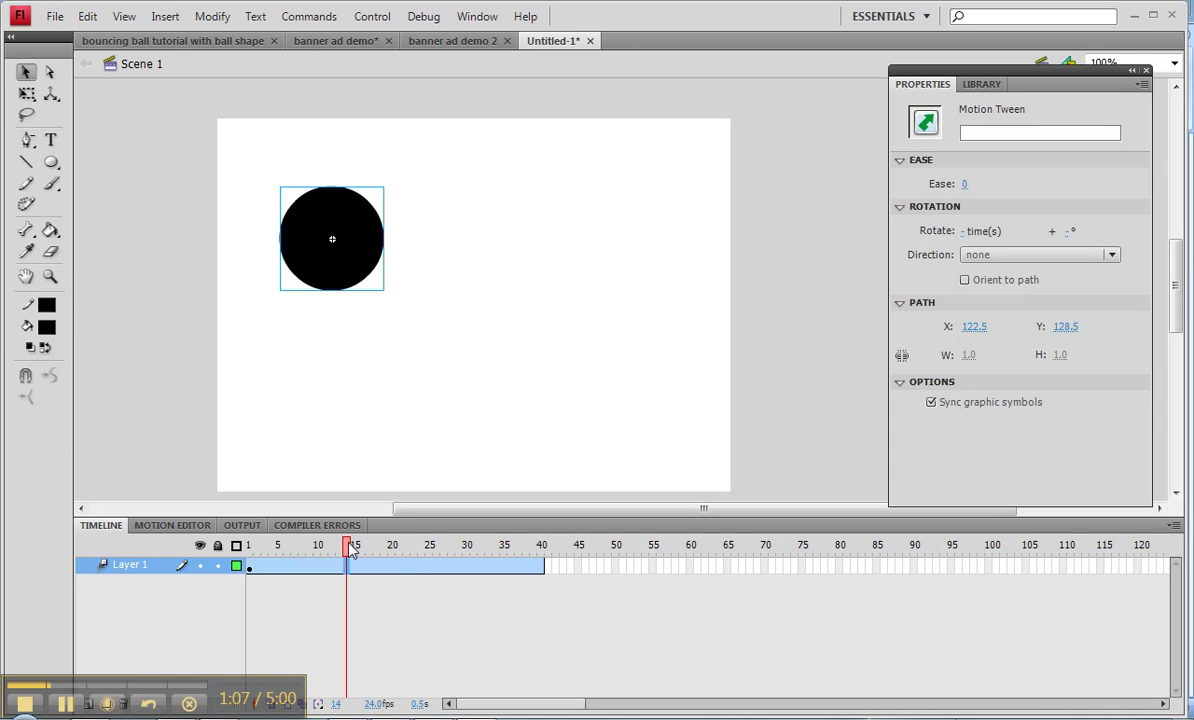
Step: Drop the ball to the lower middle at frame 15 and raise it to a peak at frame 35
drag(350, 552, 567, 543)
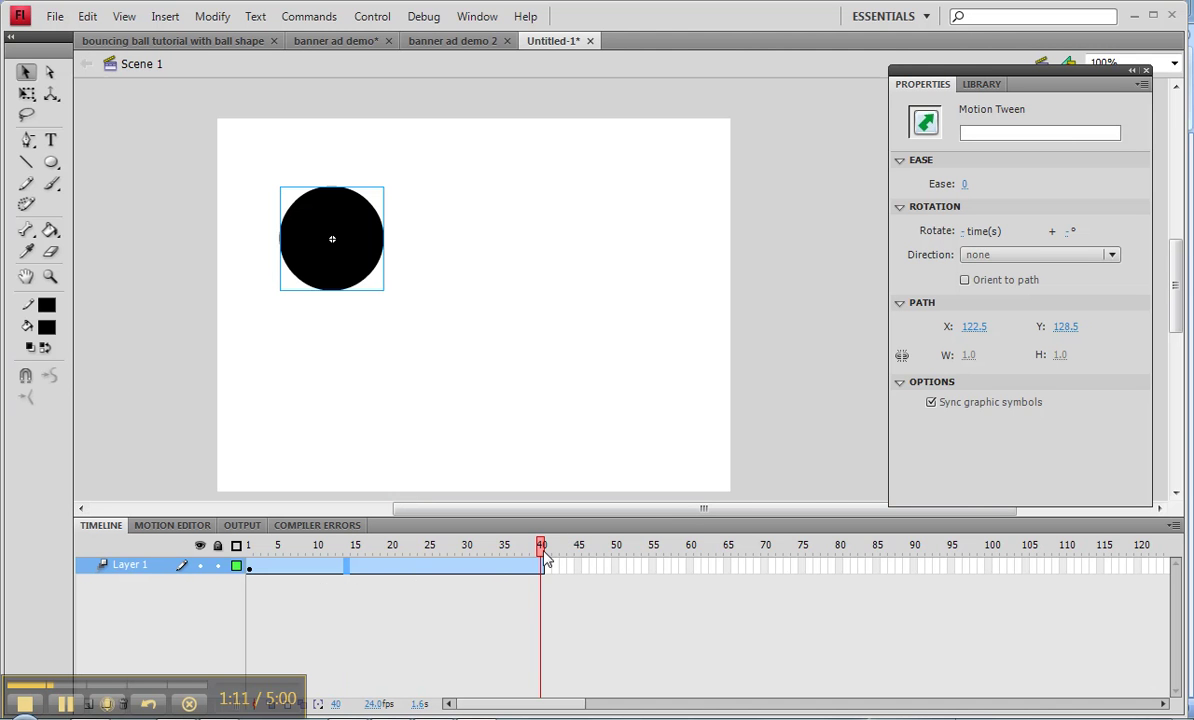
drag(543, 552, 355, 552)
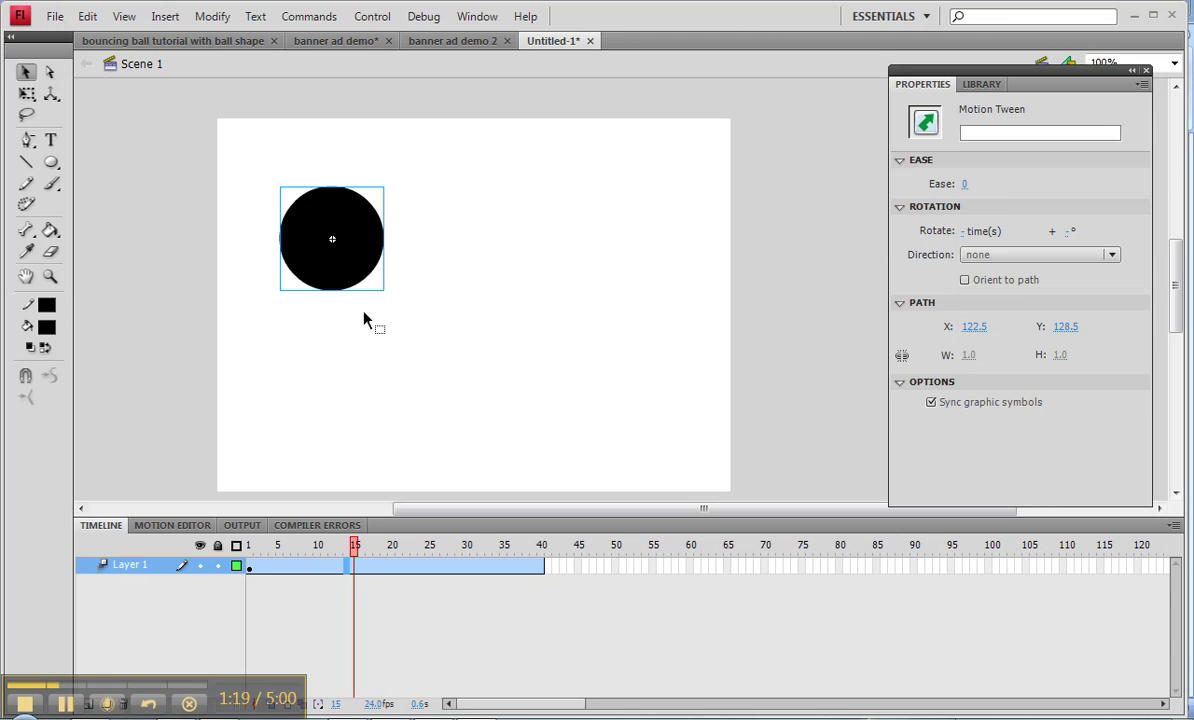
drag(367, 270, 454, 412)
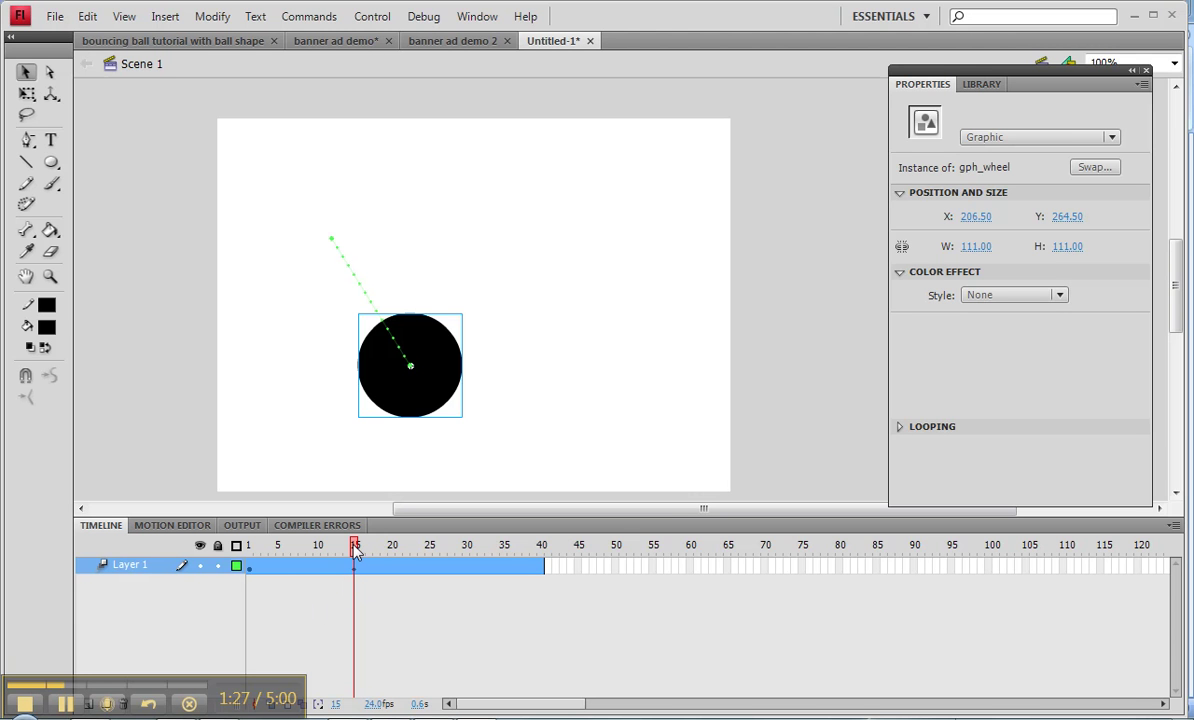
drag(356, 549, 506, 557)
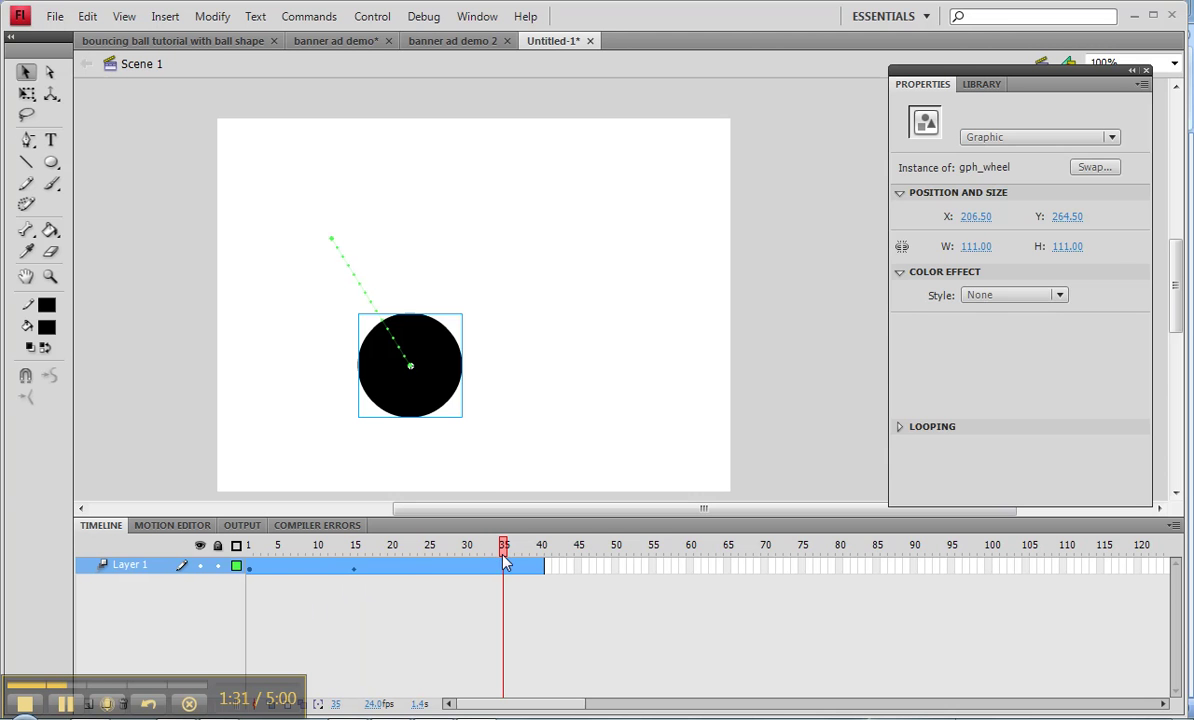
drag(433, 367, 497, 211)
Step: Move the ball right and down at frame 40, then preview the test movie
click(540, 566)
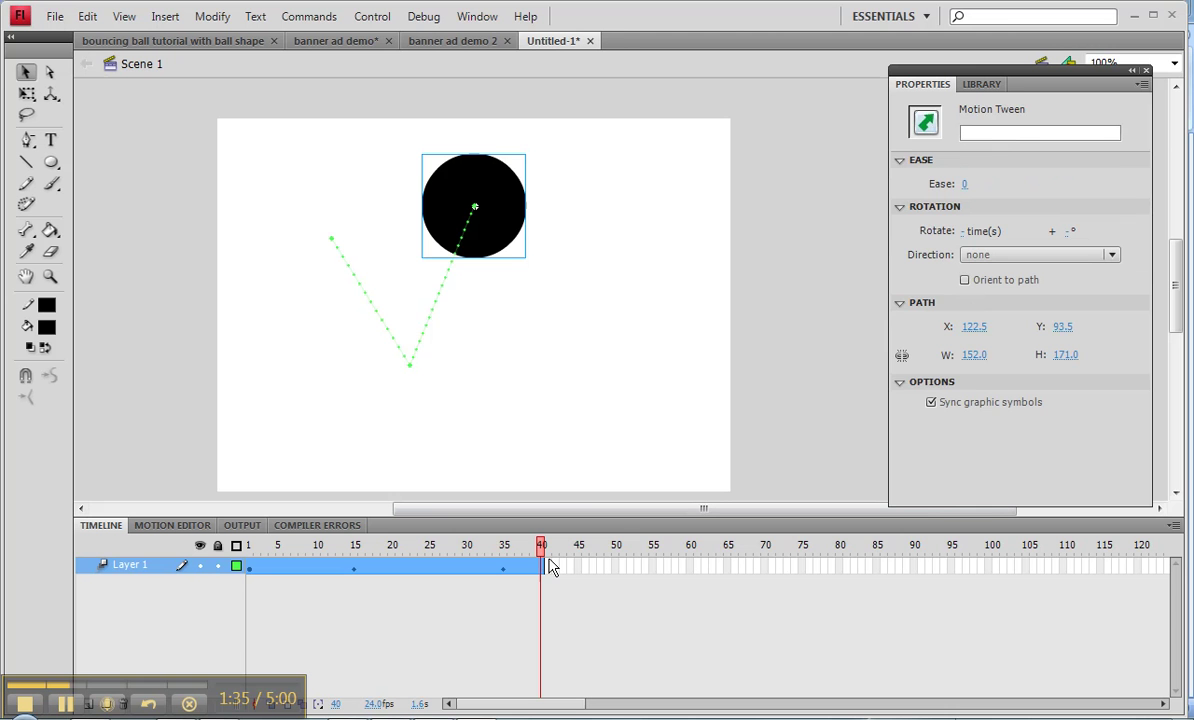
drag(517, 264, 574, 349)
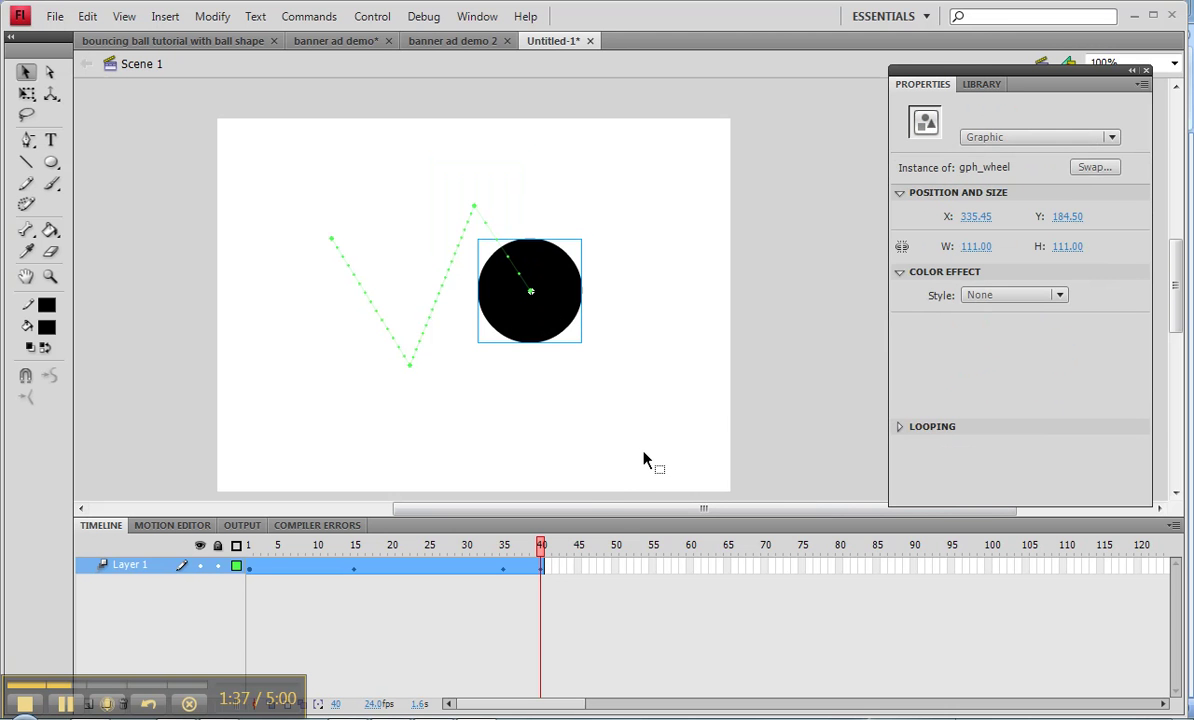
key(ctrl+Return)
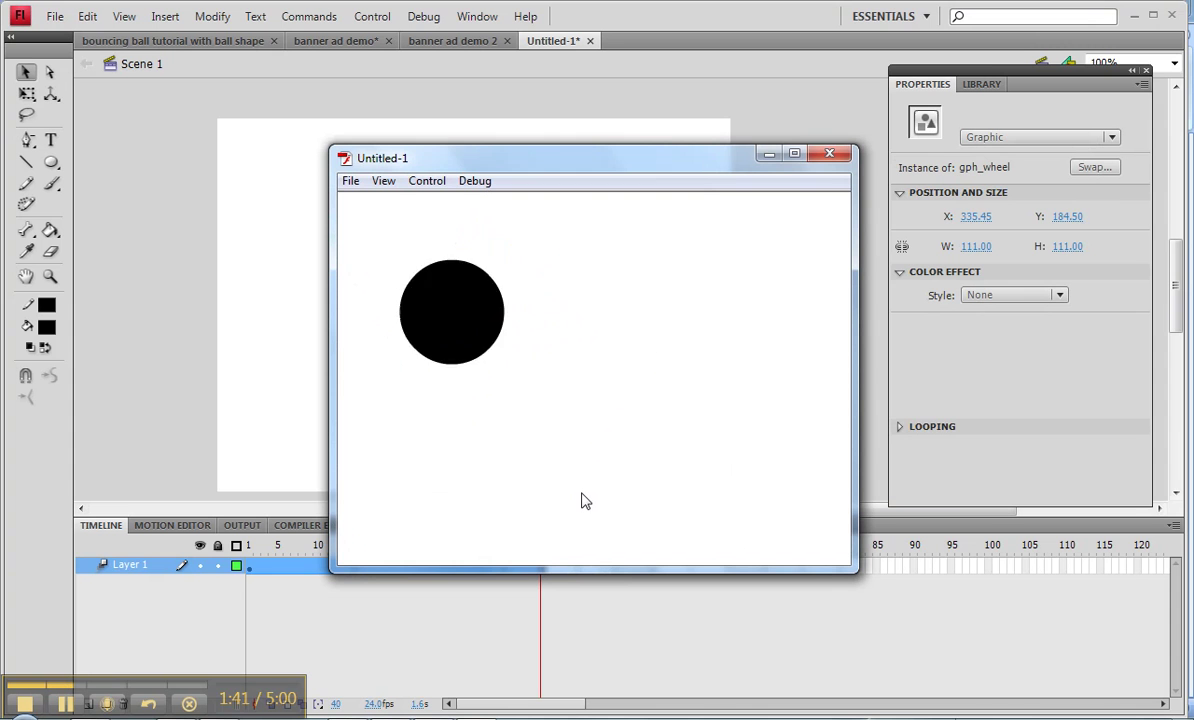
click(831, 153)
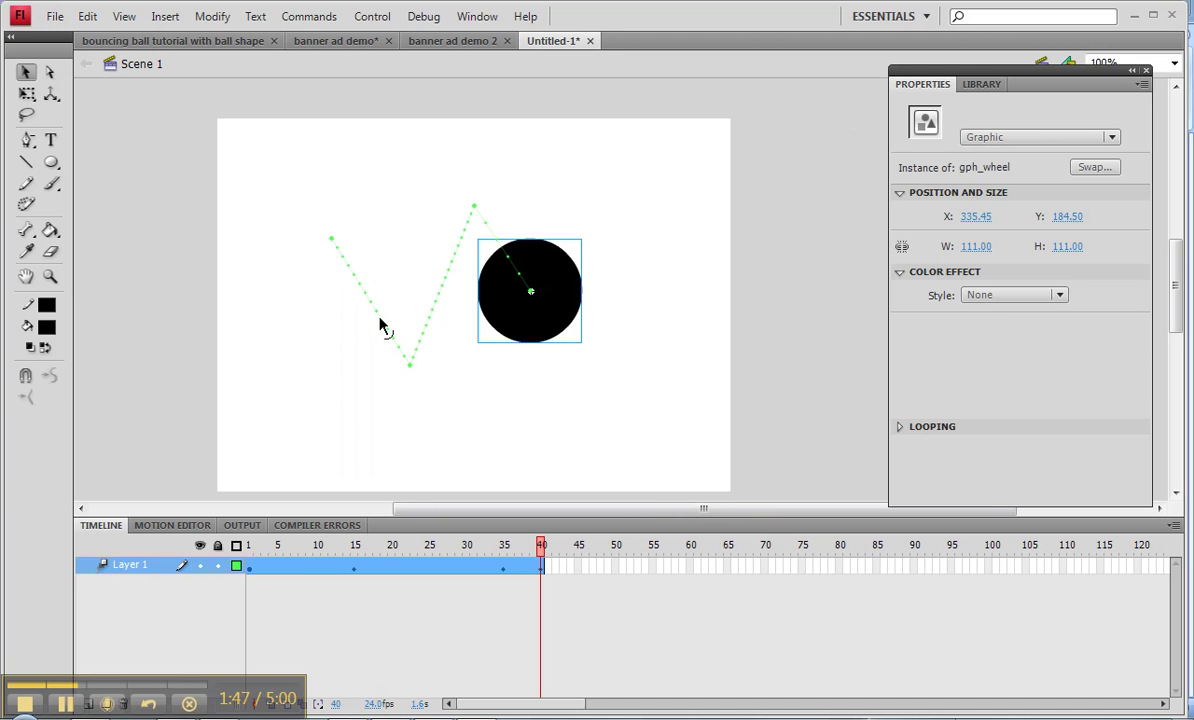
Step: Curve the first dip and the final motion path segment into arcs, then test the movie
mouse_move(380, 325)
mouse_down()
mouse_move(394, 281)
mouse_move(437, 296)
mouse_move(428, 280)
mouse_up()
drag(511, 260, 547, 300)
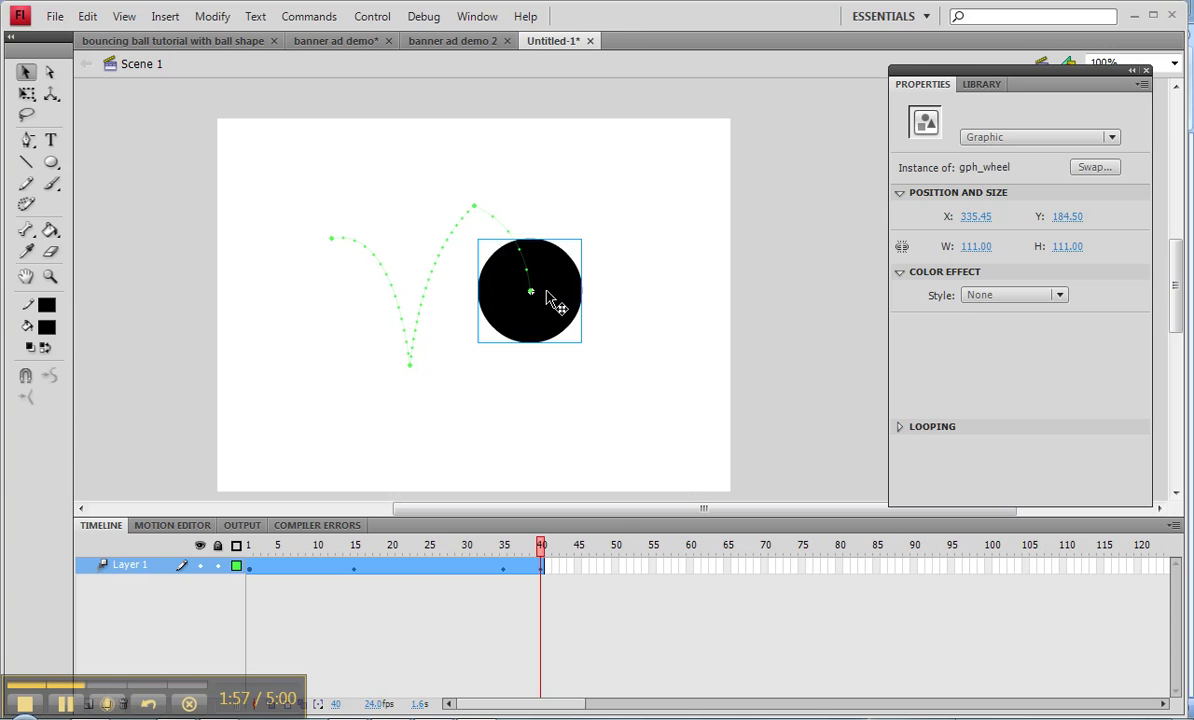
key(ctrl+Return)
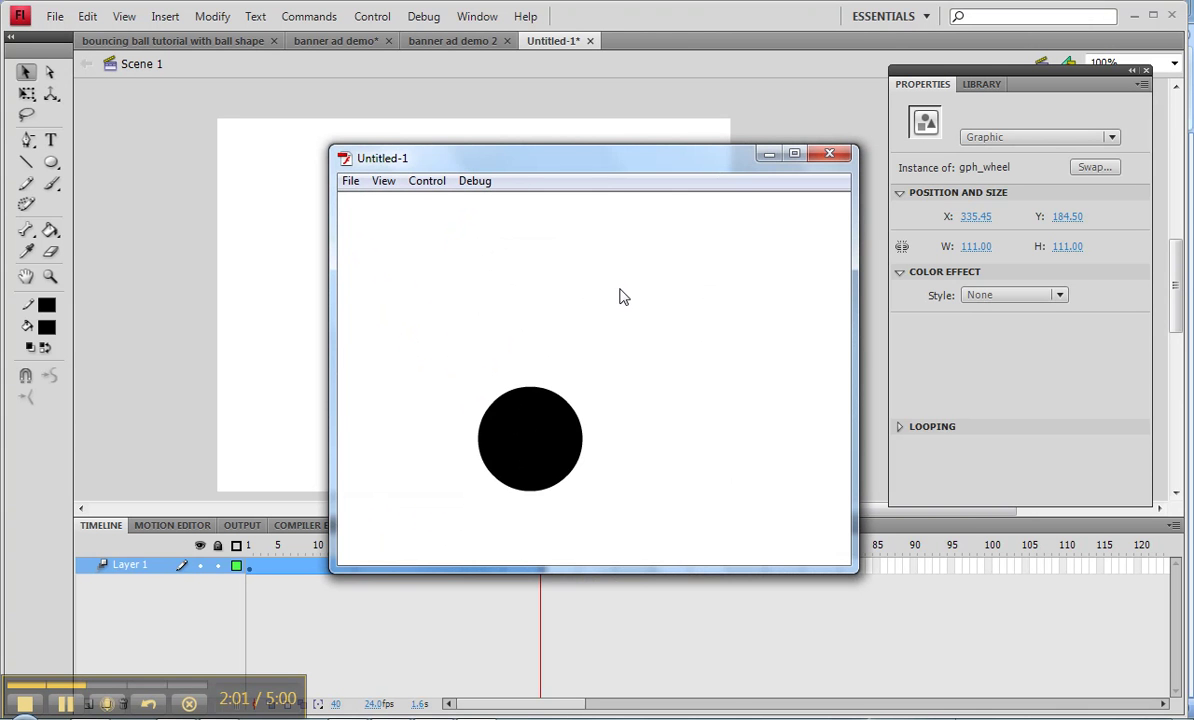
Step: Close the Flash Player test window to return to the stage
click(828, 157)
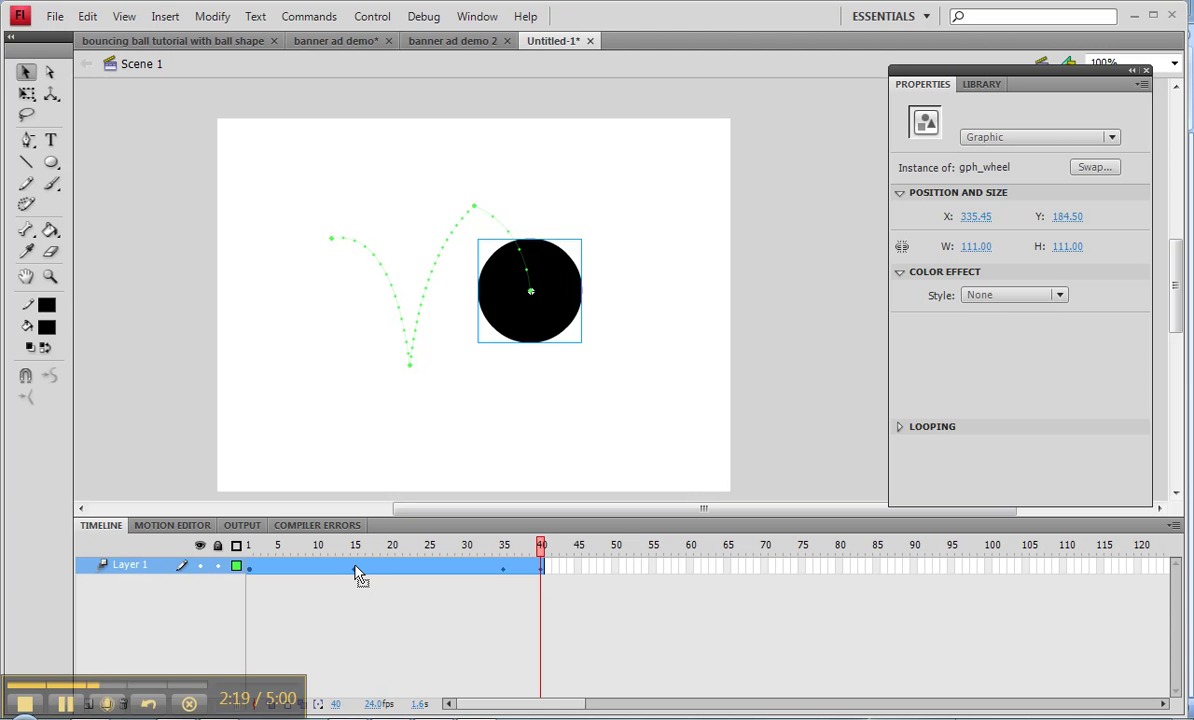
Step: Undo the path edits twice, then attempt a 3D rotation and dismiss the ActionScript 2.0 warning
key(ctrl+z)
key(ctrl+z)
key(ctrl+z)
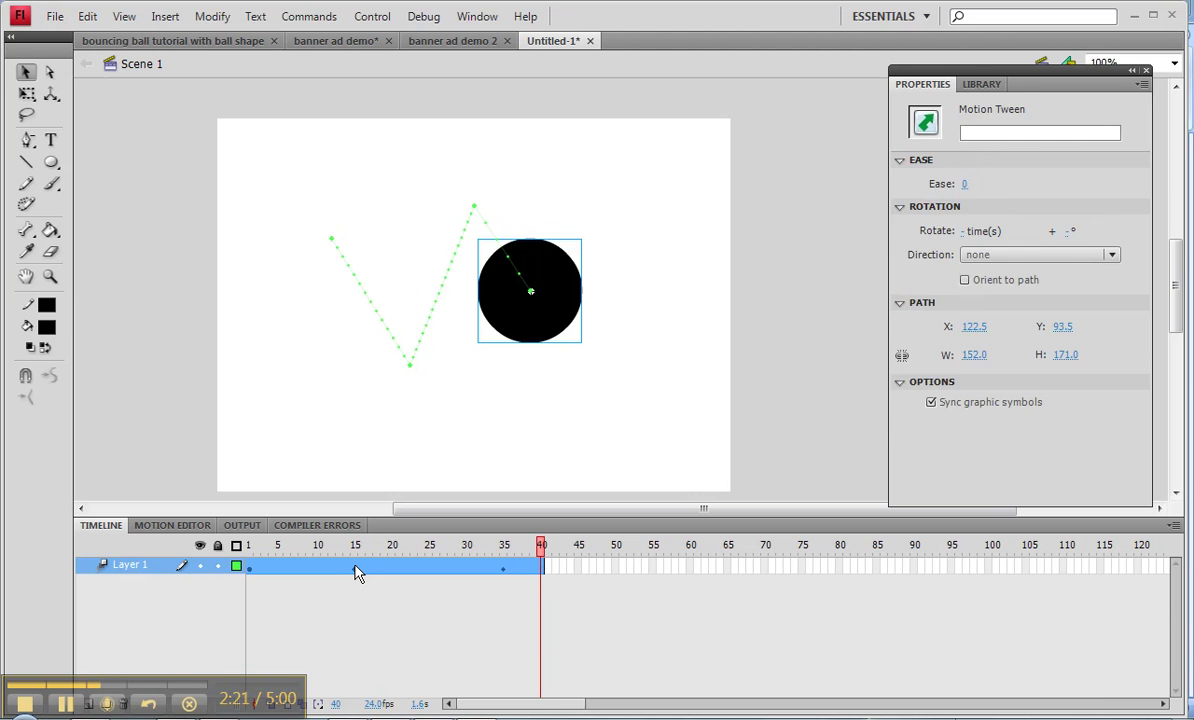
key(ctrl+z)
key(ctrl+z)
key(ctrl+z)
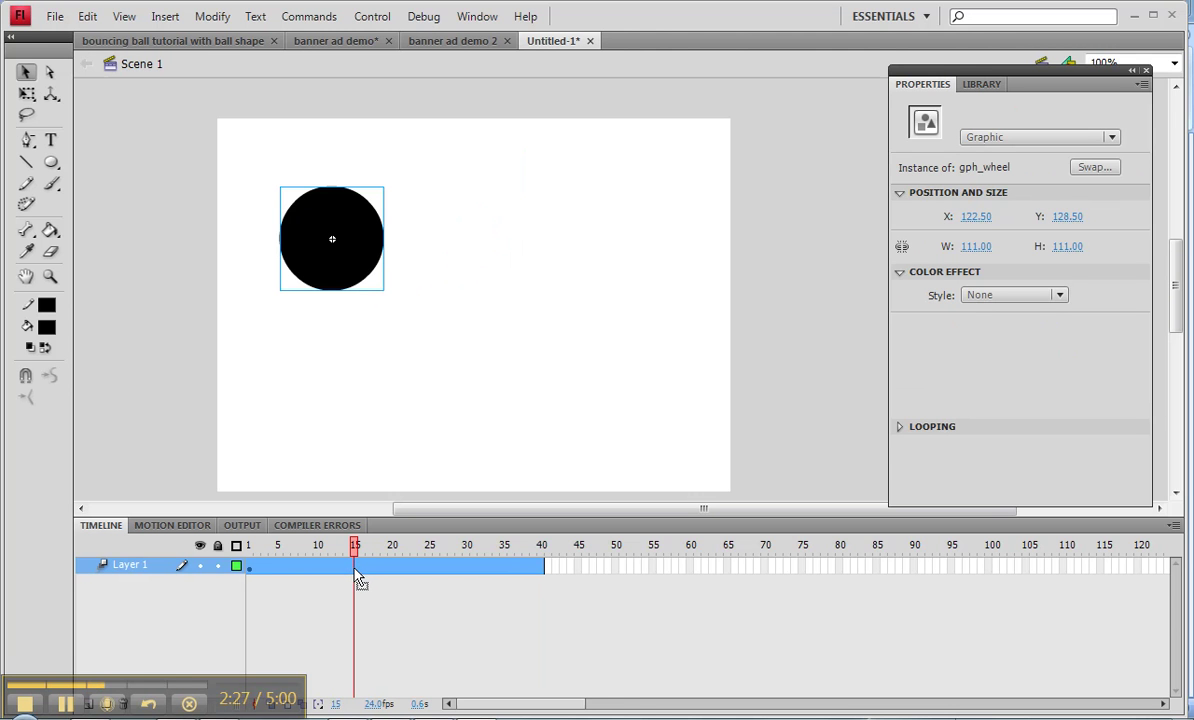
key(q)
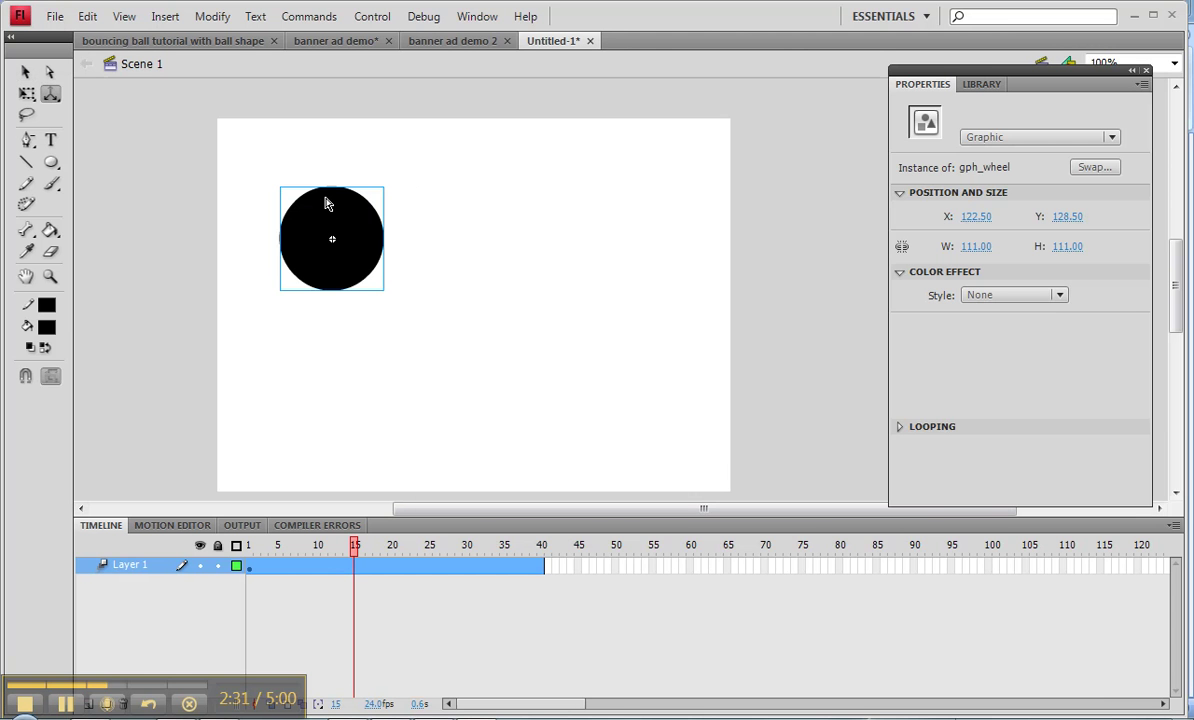
click(352, 268)
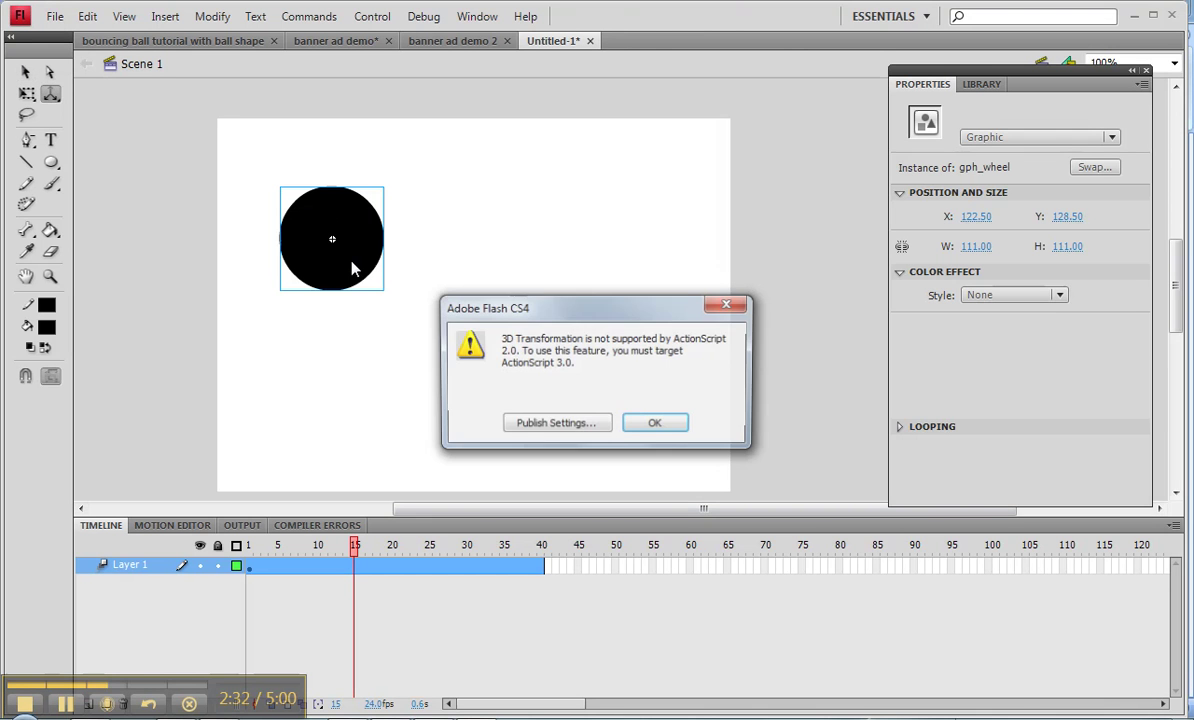
click(662, 425)
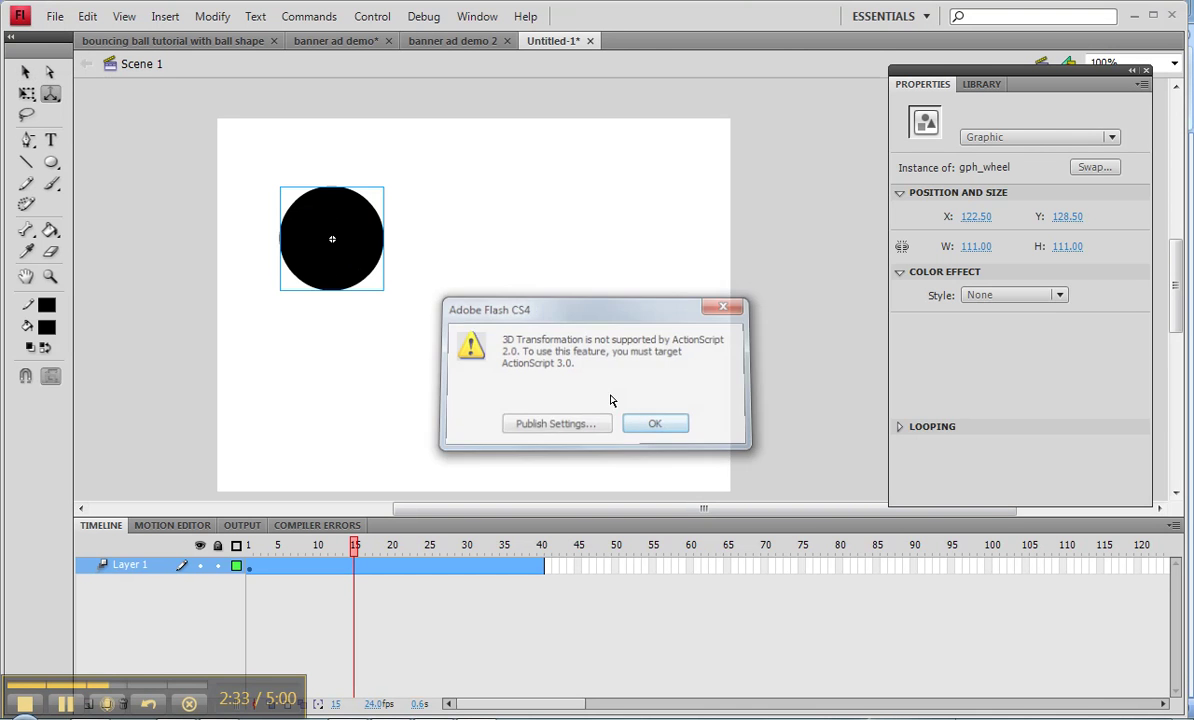
Step: Apply an Alpha colour effect to the ball, set to 0% at frame 15
click(26, 72)
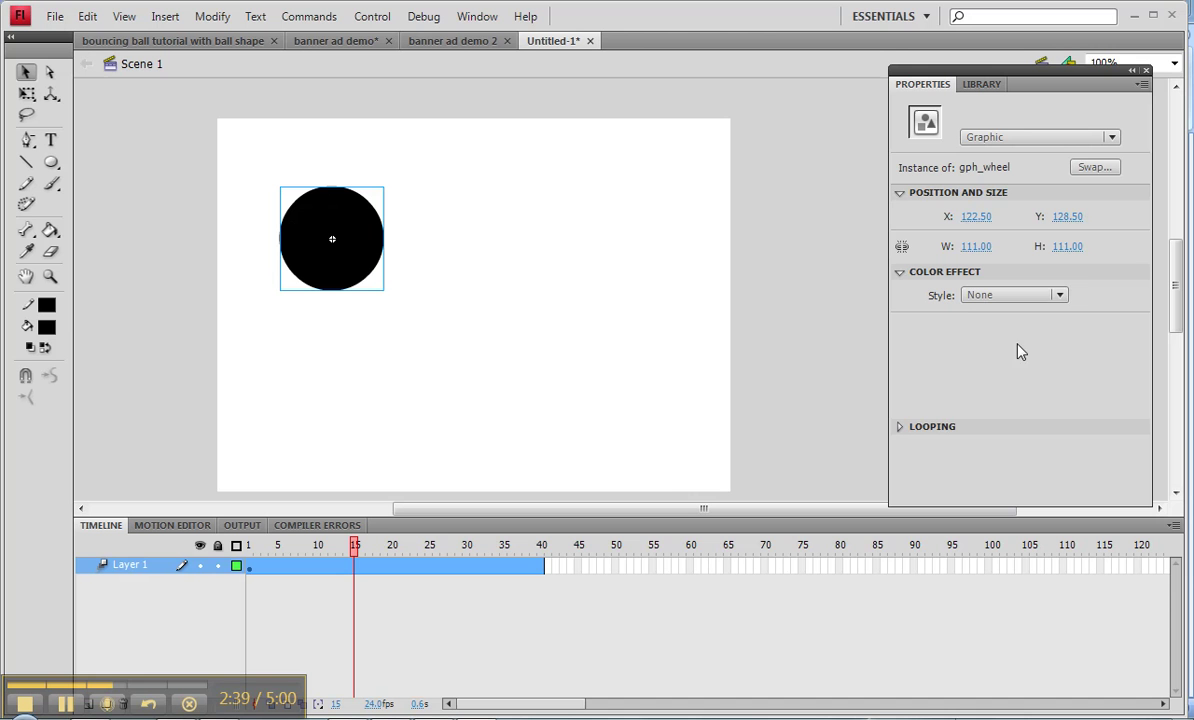
click(1062, 298)
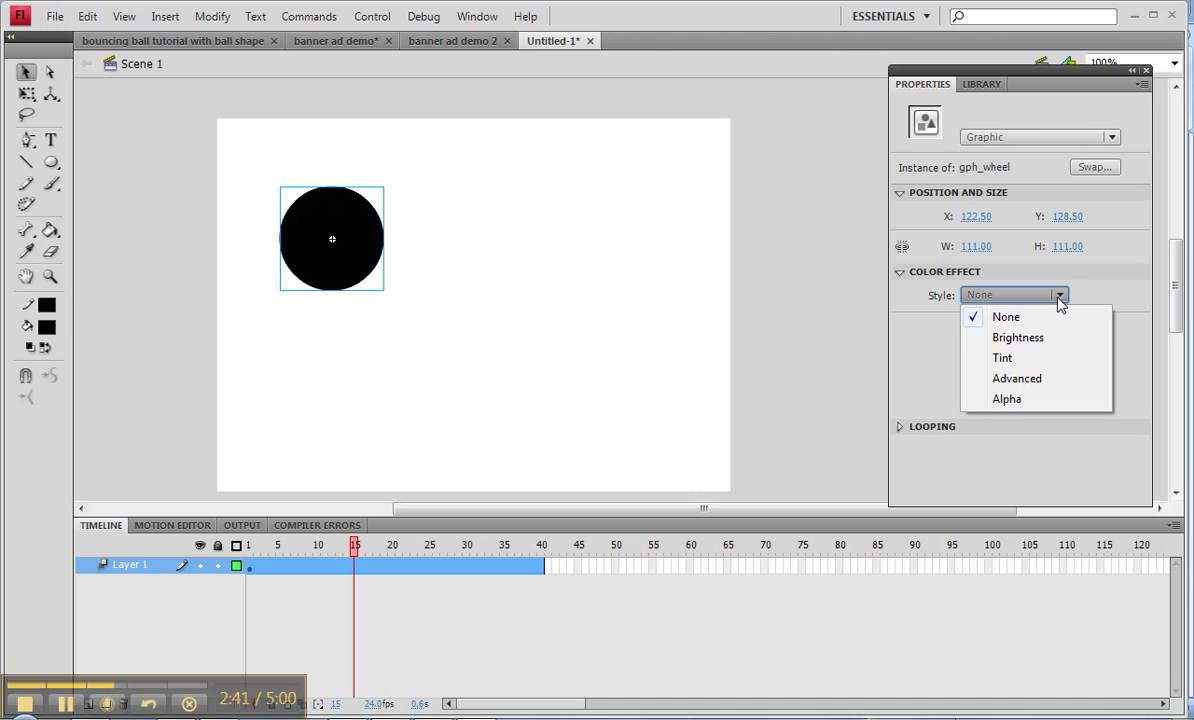
click(1004, 400)
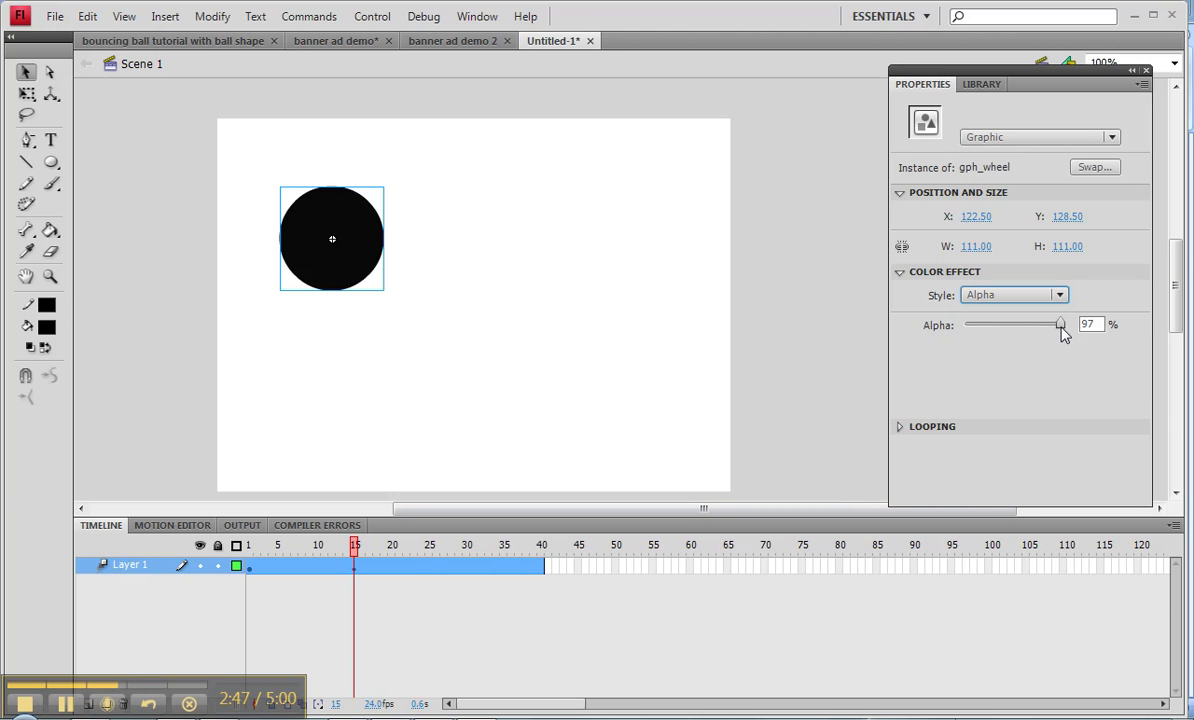
drag(1060, 325, 962, 330)
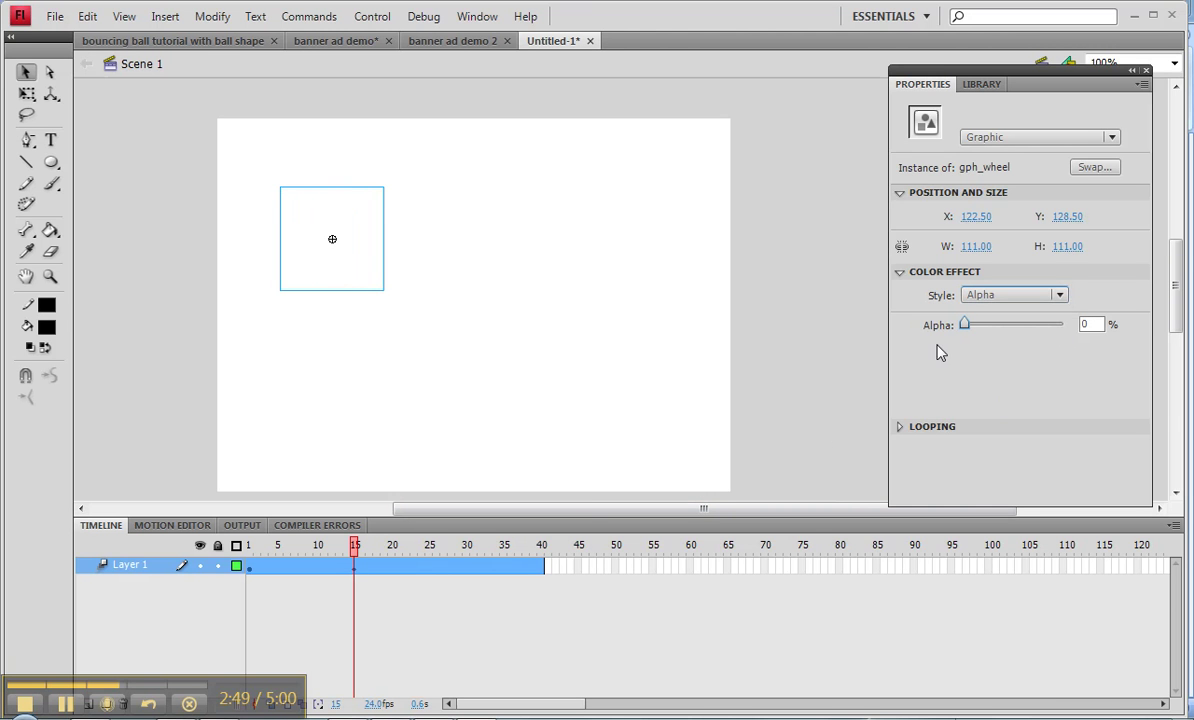
Step: Key the ball's alpha to 92% at frame 25 and 0% at frame 35
click(429, 565)
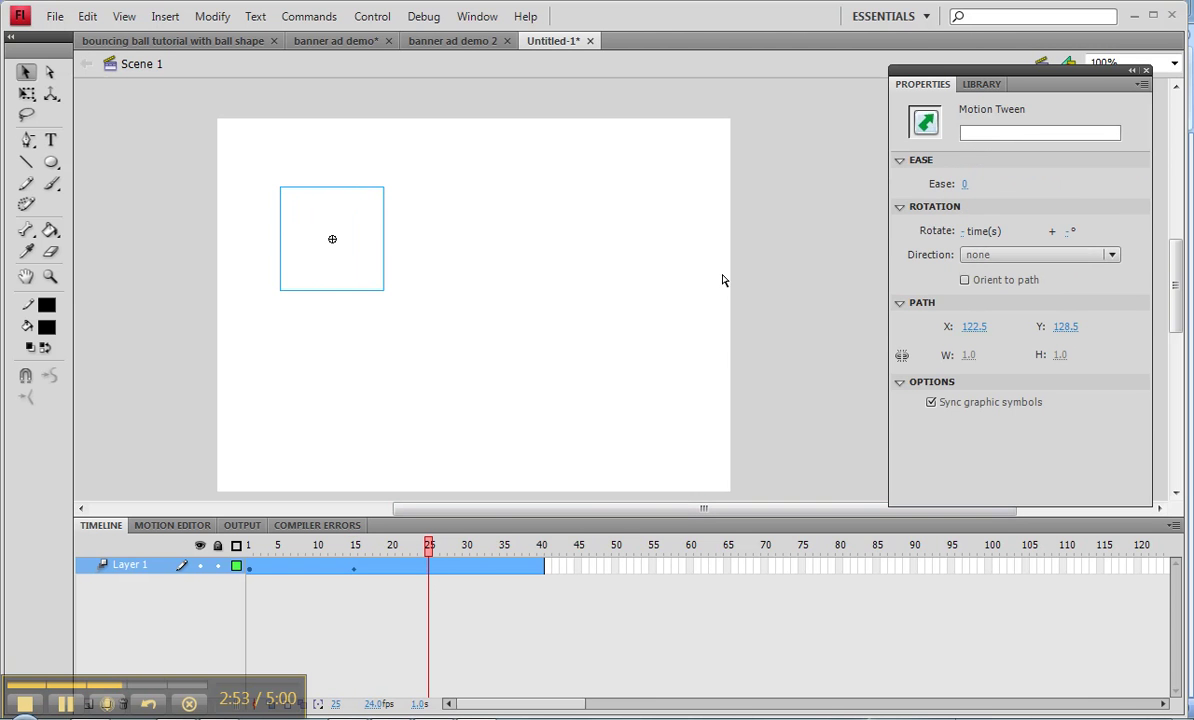
key(w)
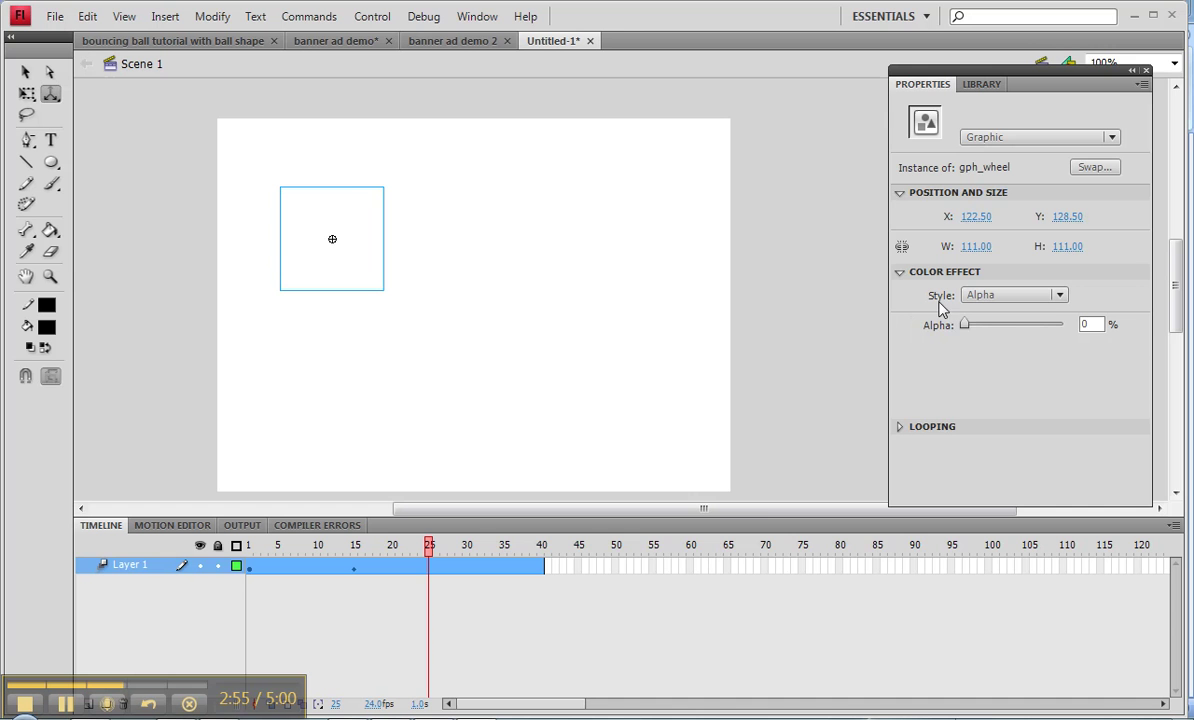
drag(963, 325, 1055, 323)
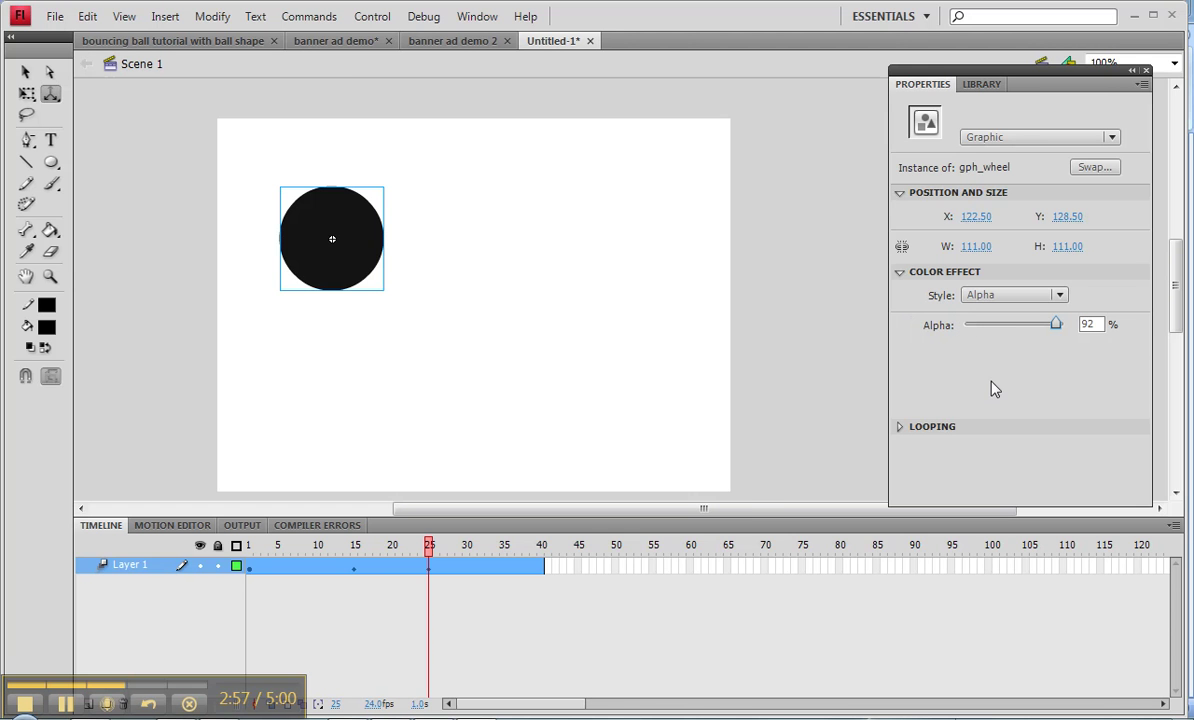
click(503, 574)
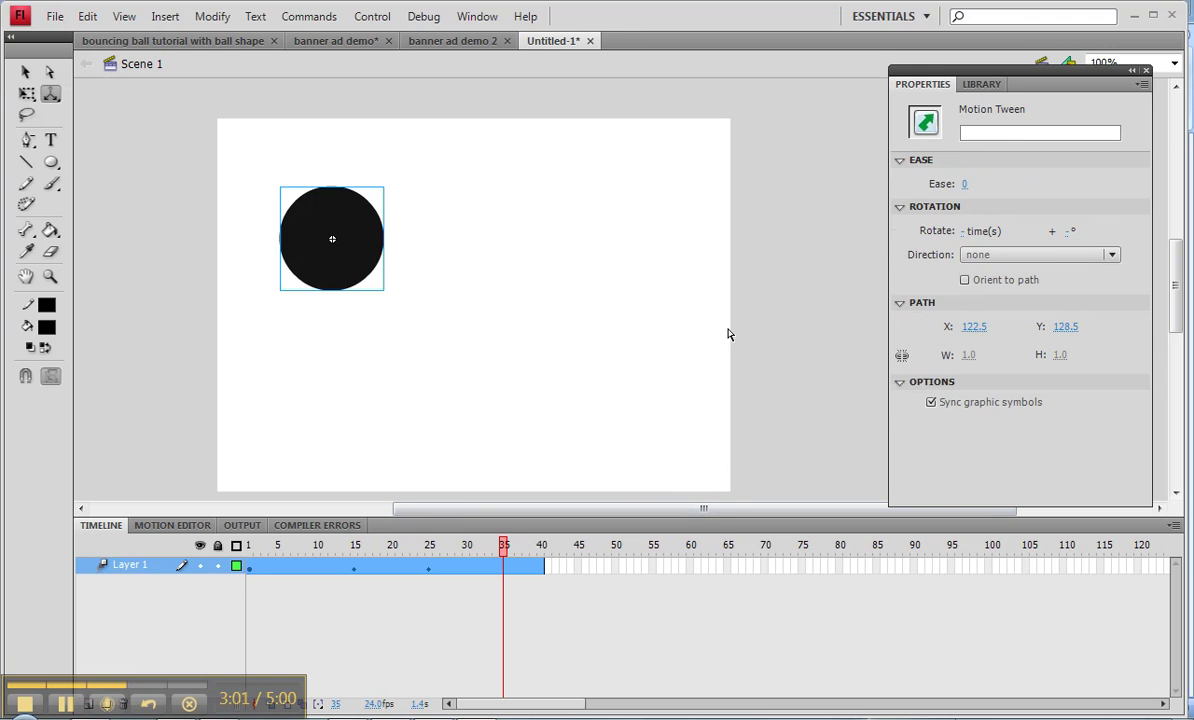
click(378, 245)
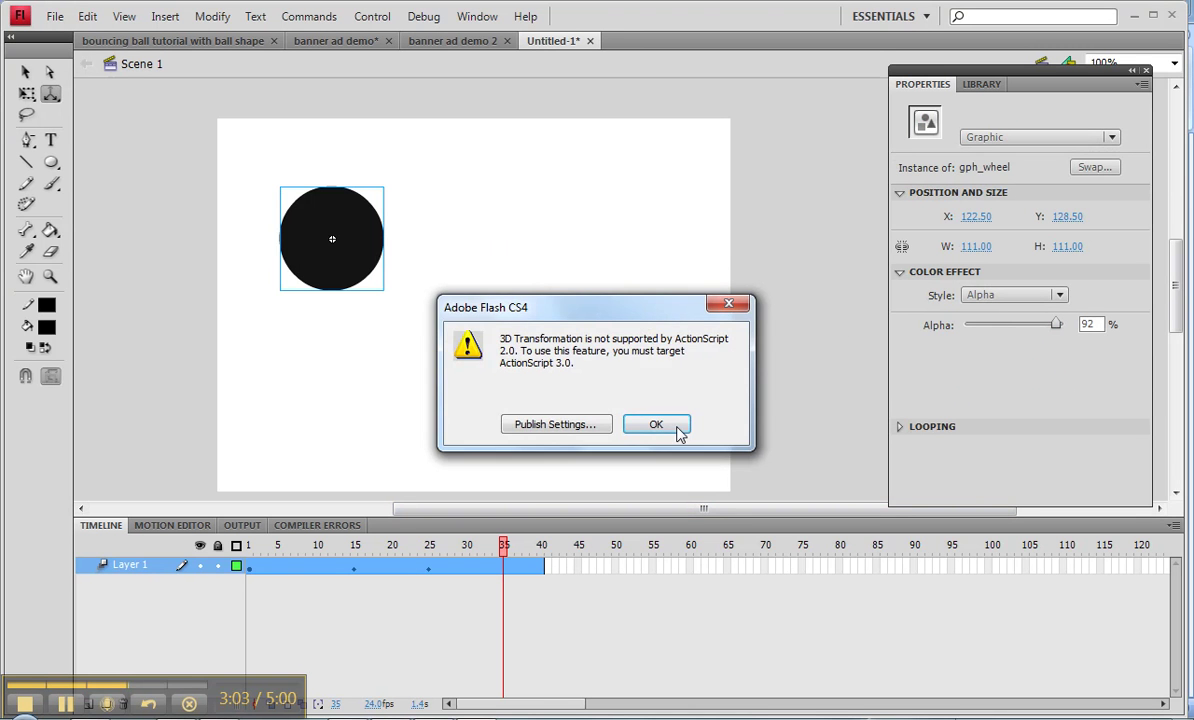
click(655, 425)
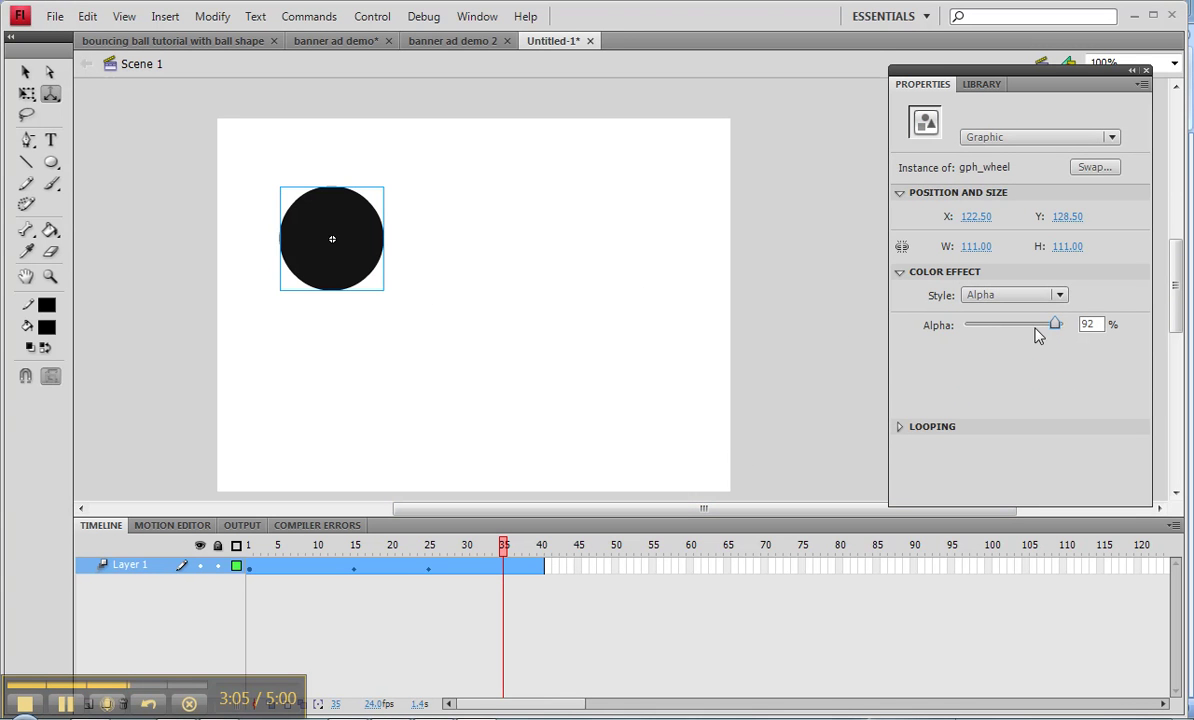
drag(1055, 328, 885, 389)
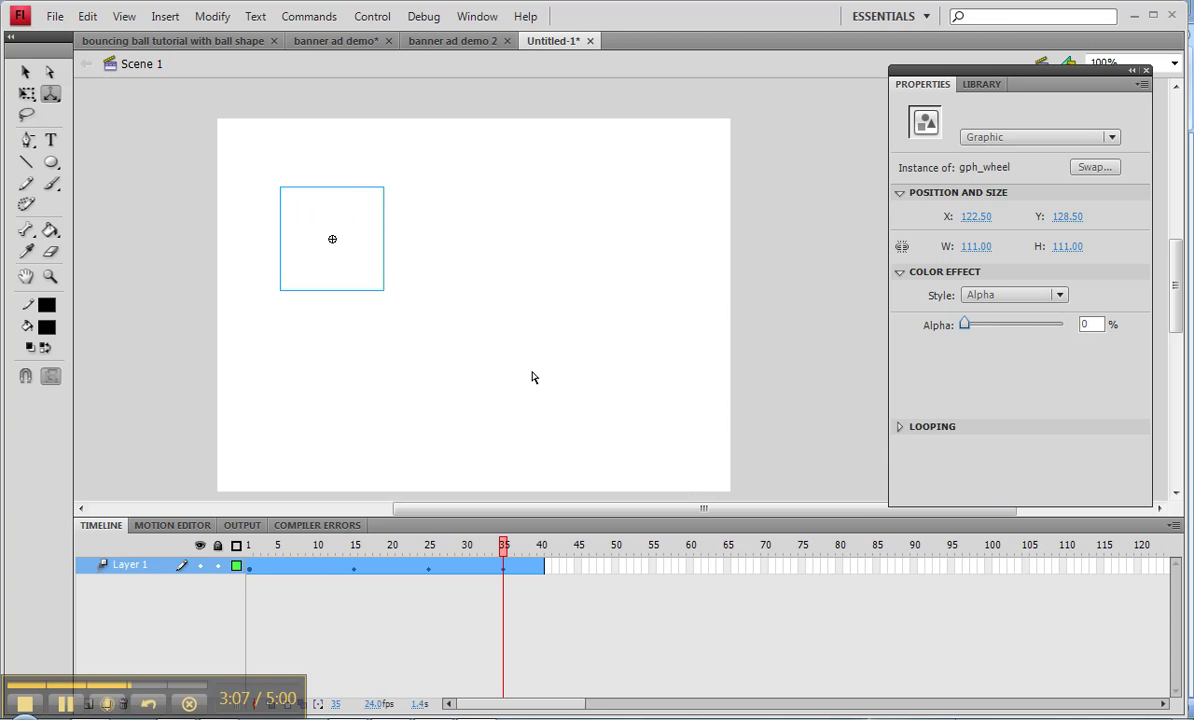
key(ctrl+Return)
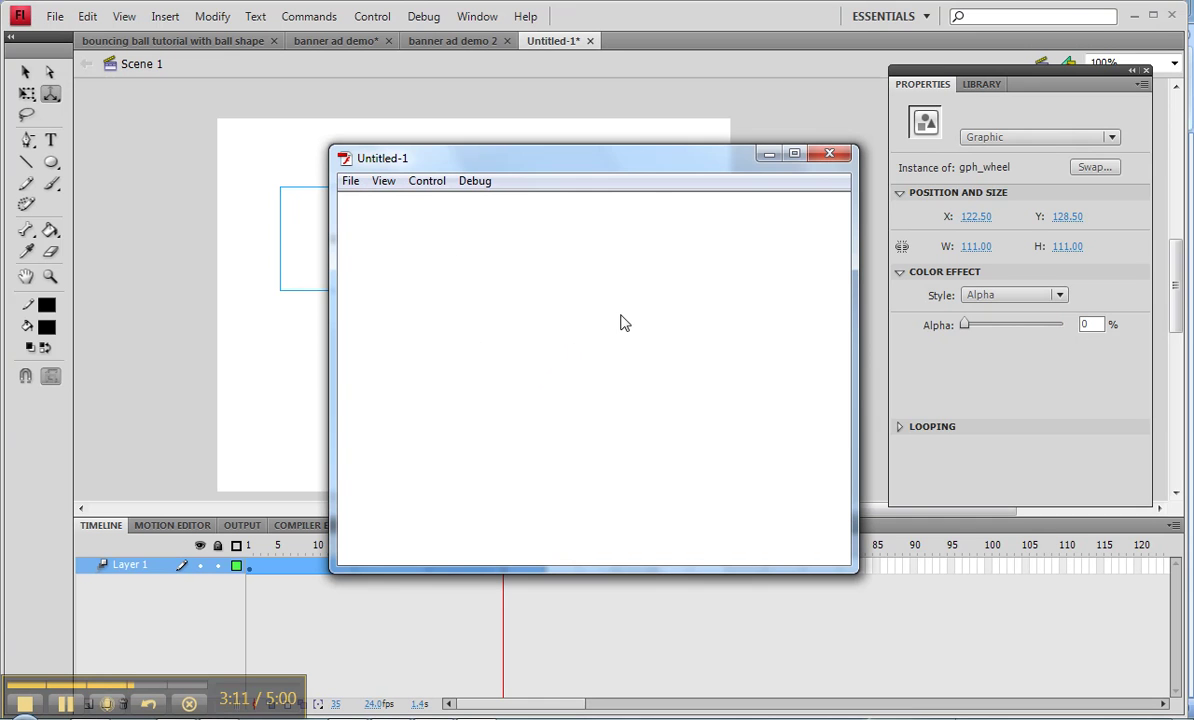
click(829, 156)
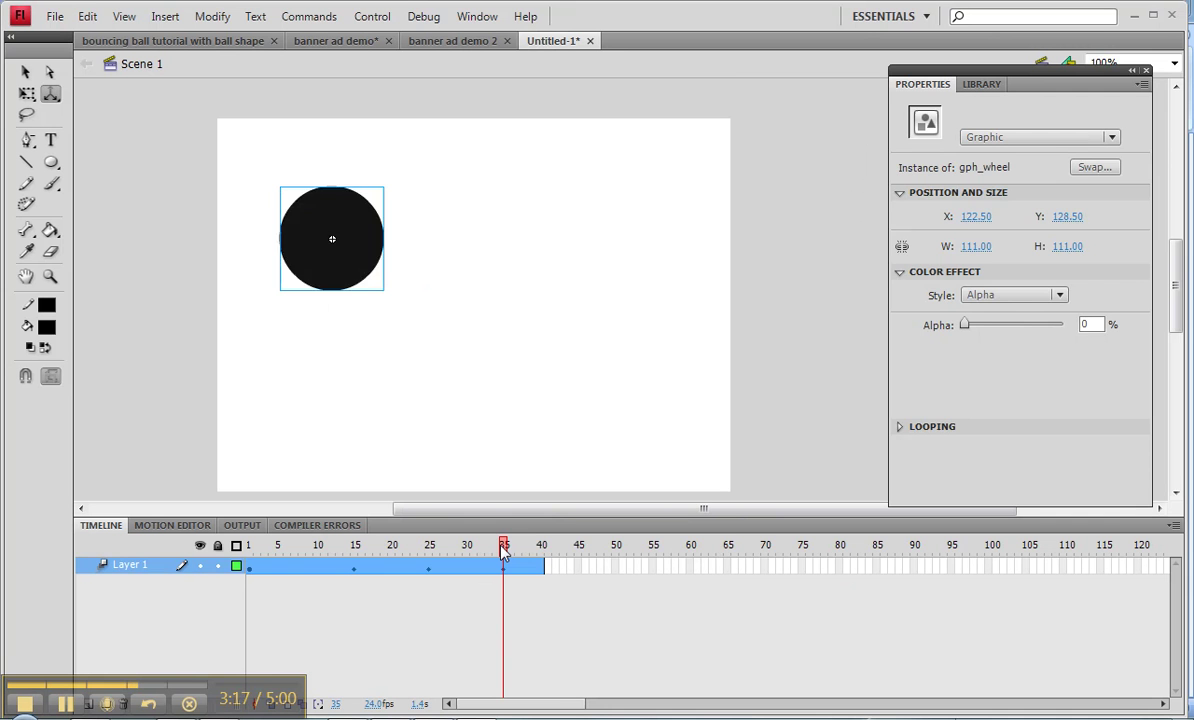
Step: Create a new motion tween on the layer's frames up to frame 40
key(Return)
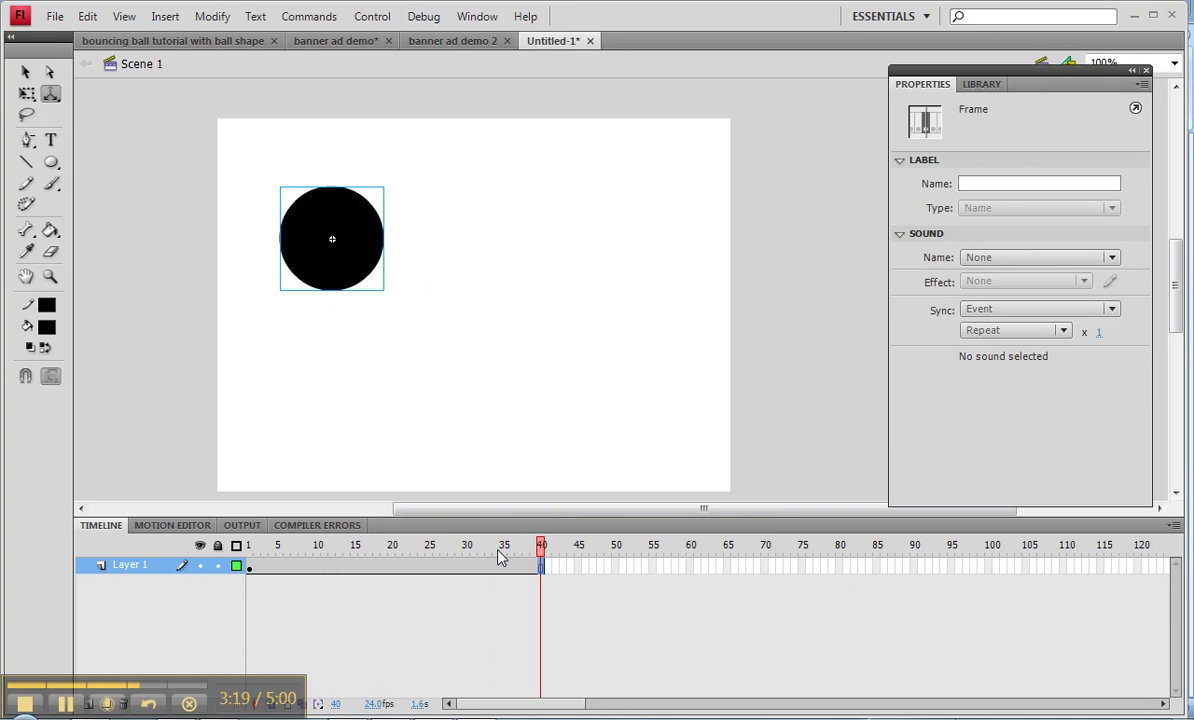
right_click(481, 566)
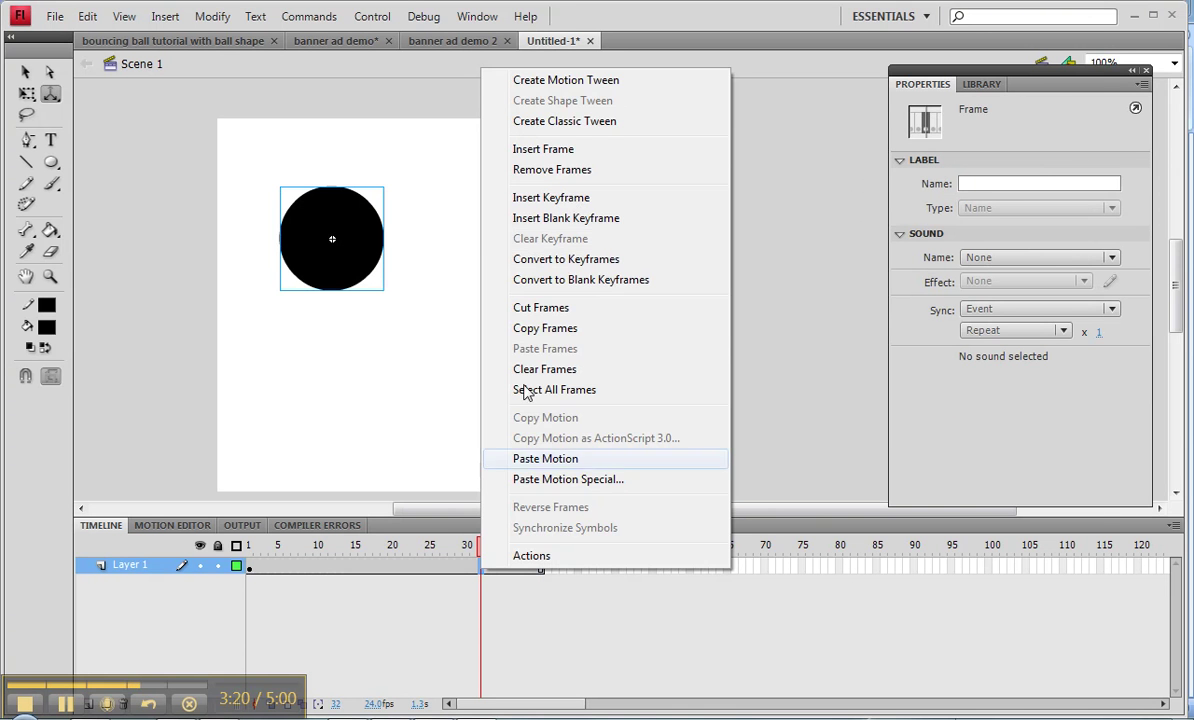
click(587, 85)
click(333, 245)
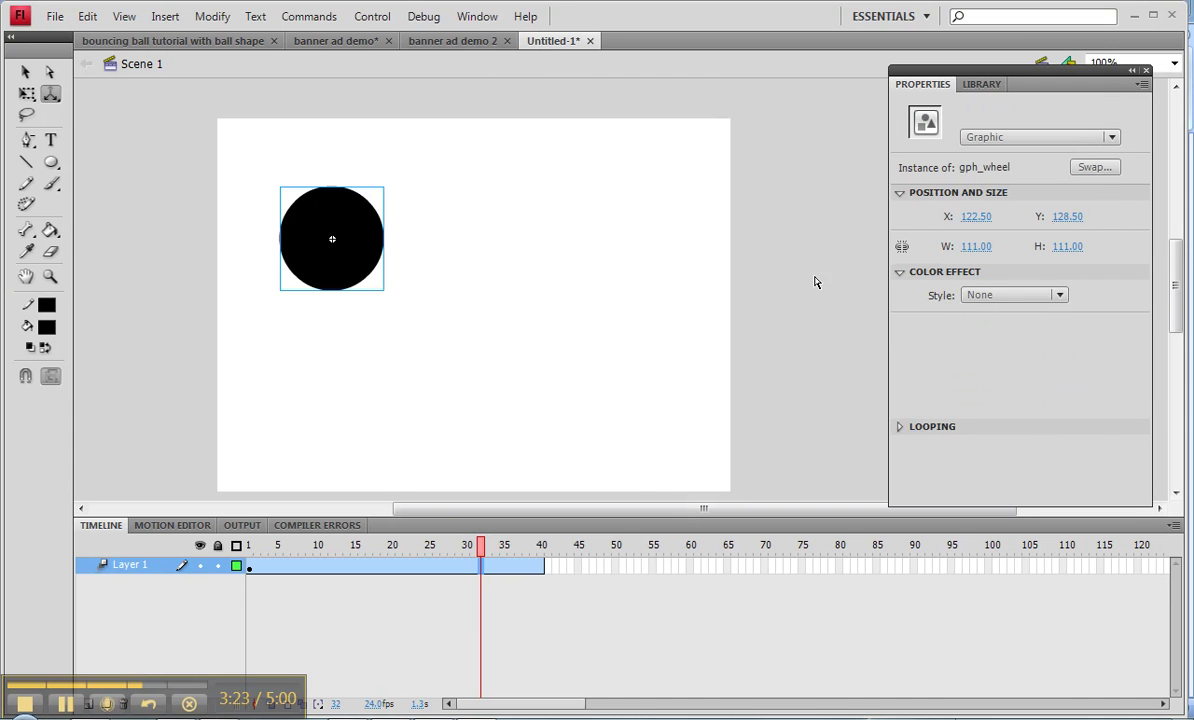
Step: Keep the tween rotation direction at none at frame 20, dismissing another 3D warning
click(398, 571)
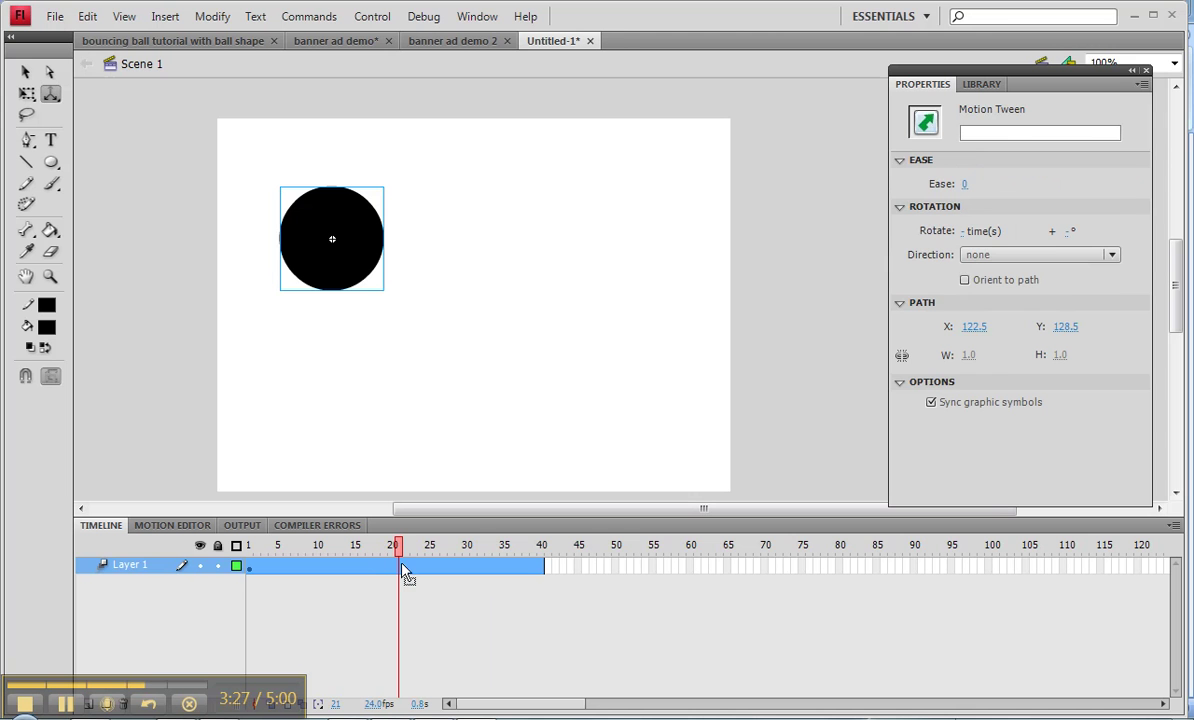
click(390, 566)
click(1053, 256)
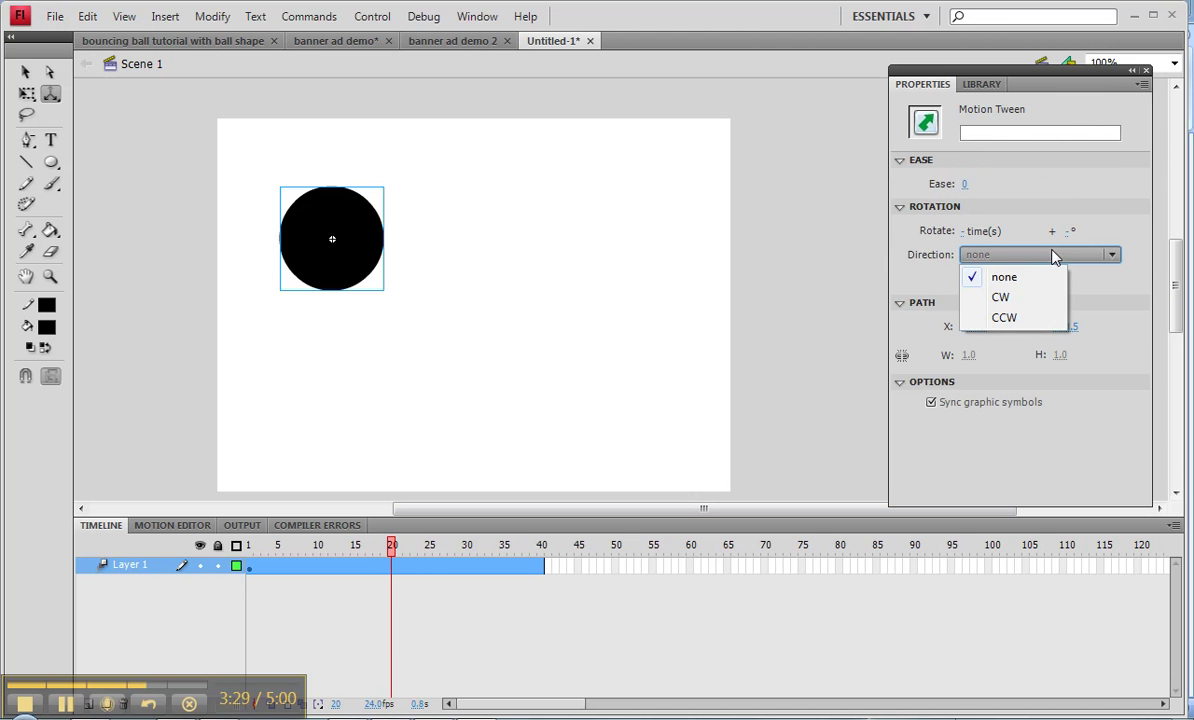
click(1120, 290)
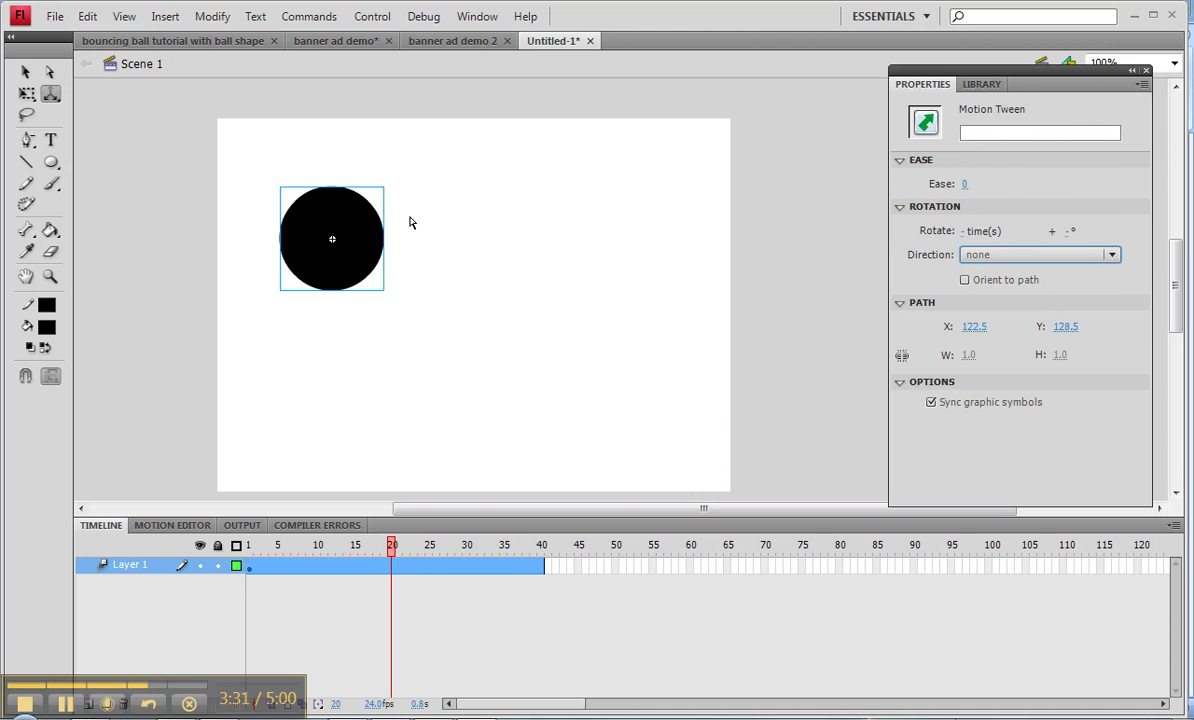
click(335, 238)
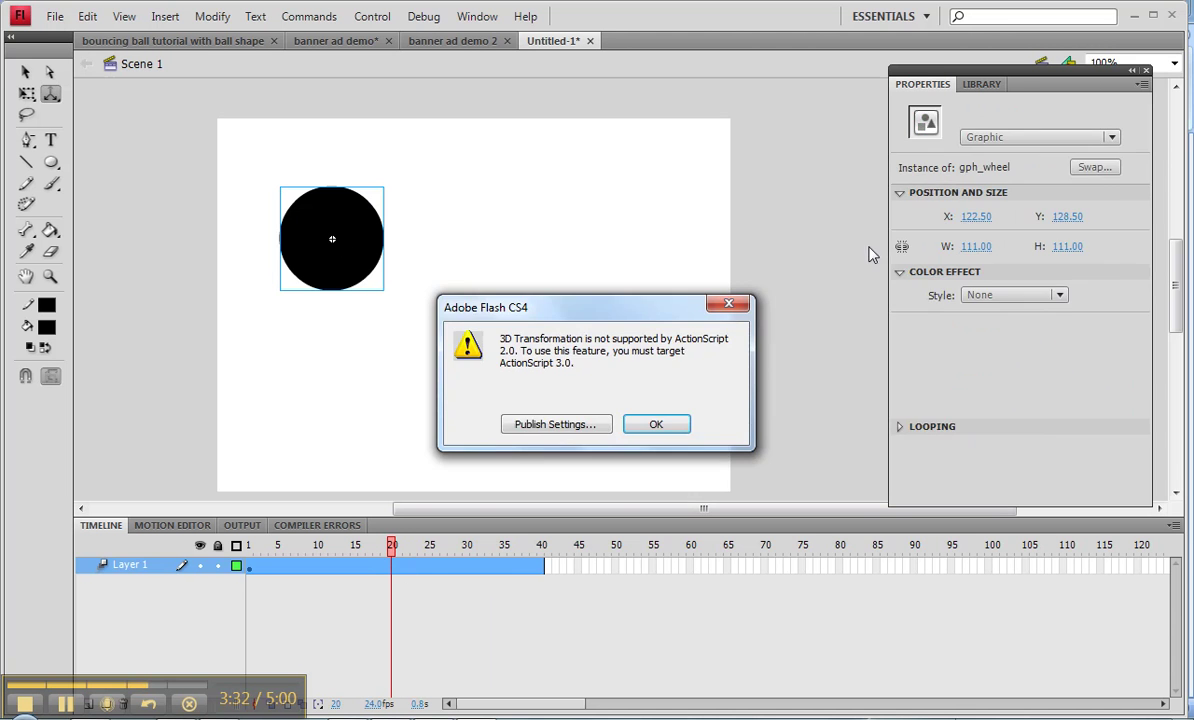
click(645, 429)
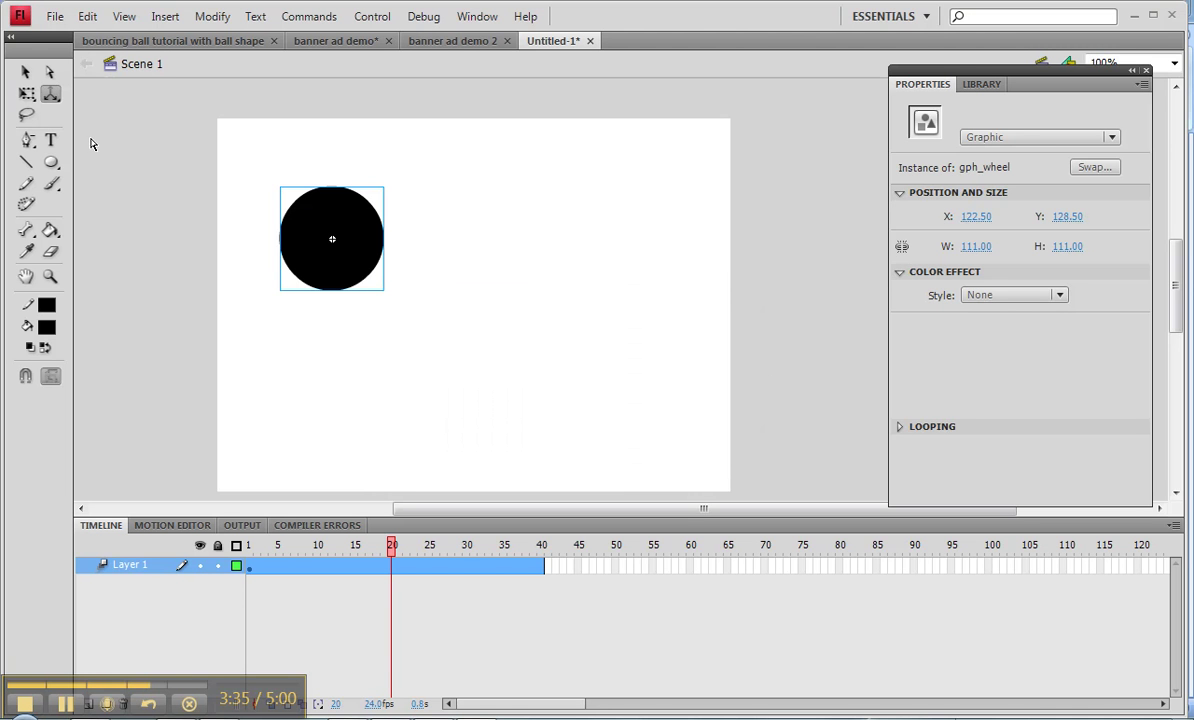
Step: Apply a yellow Tint colour effect to the circle at about 71% on frame 20
click(26, 72)
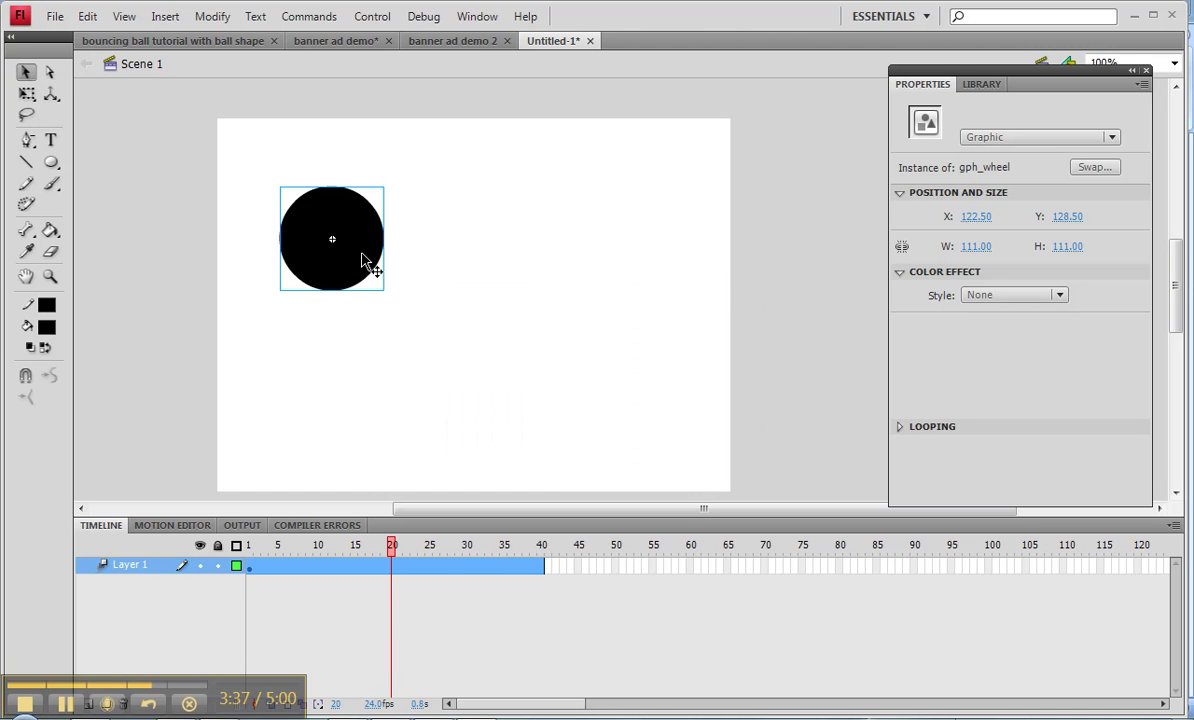
click(1062, 295)
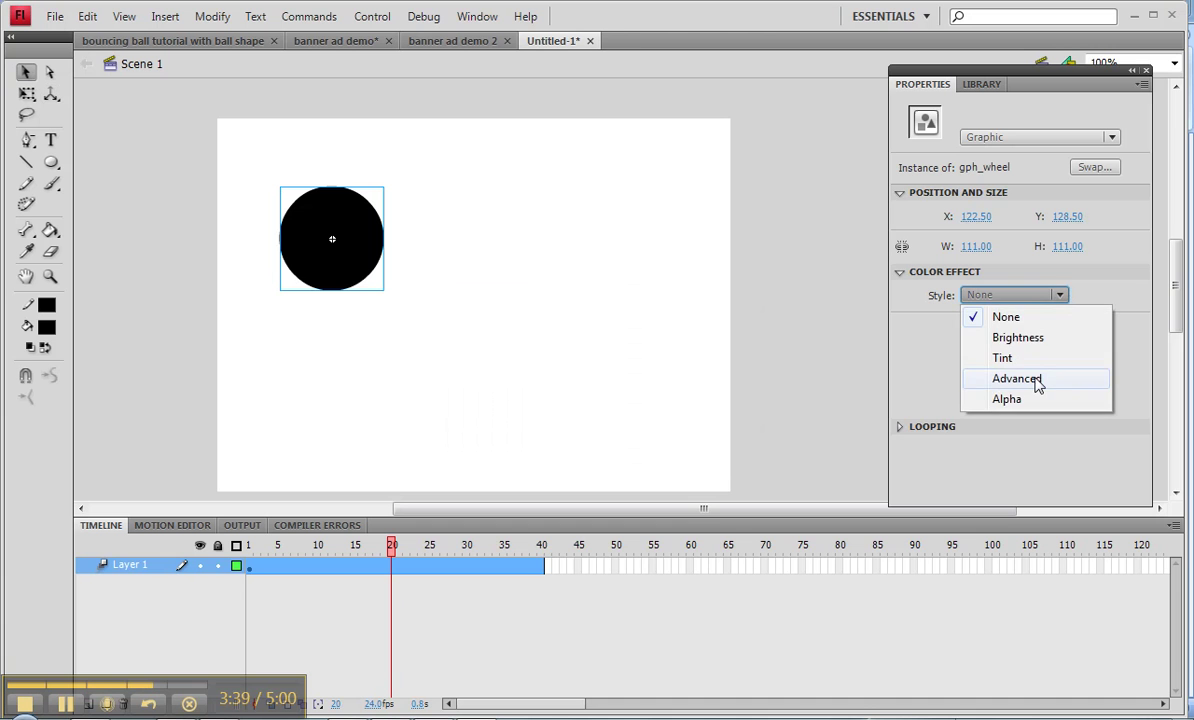
click(1003, 358)
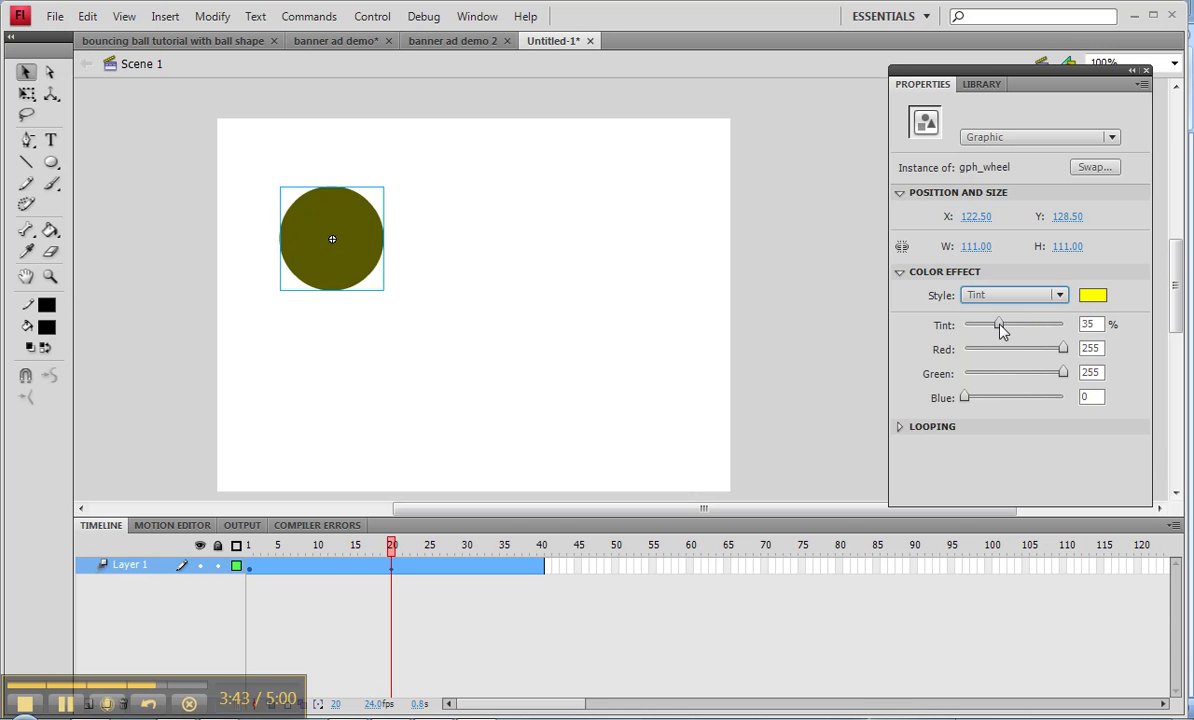
drag(1000, 325, 1035, 324)
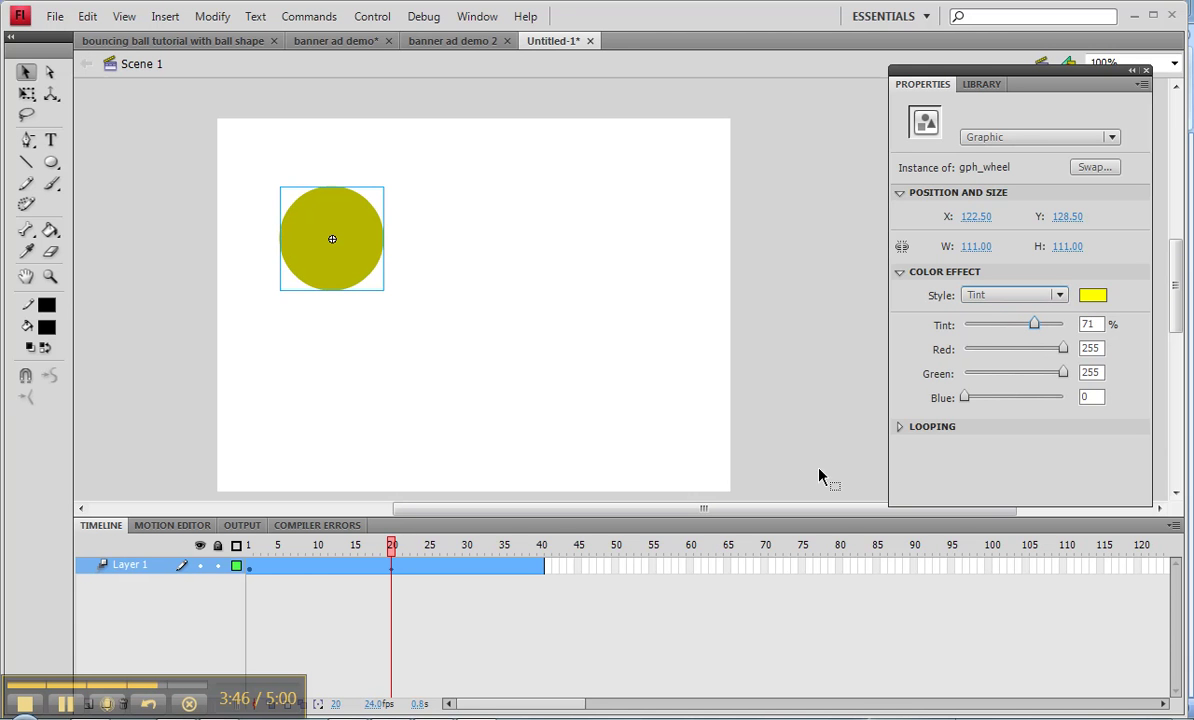
Step: Reduce the yellow tint to about 53% at frame 40
click(540, 570)
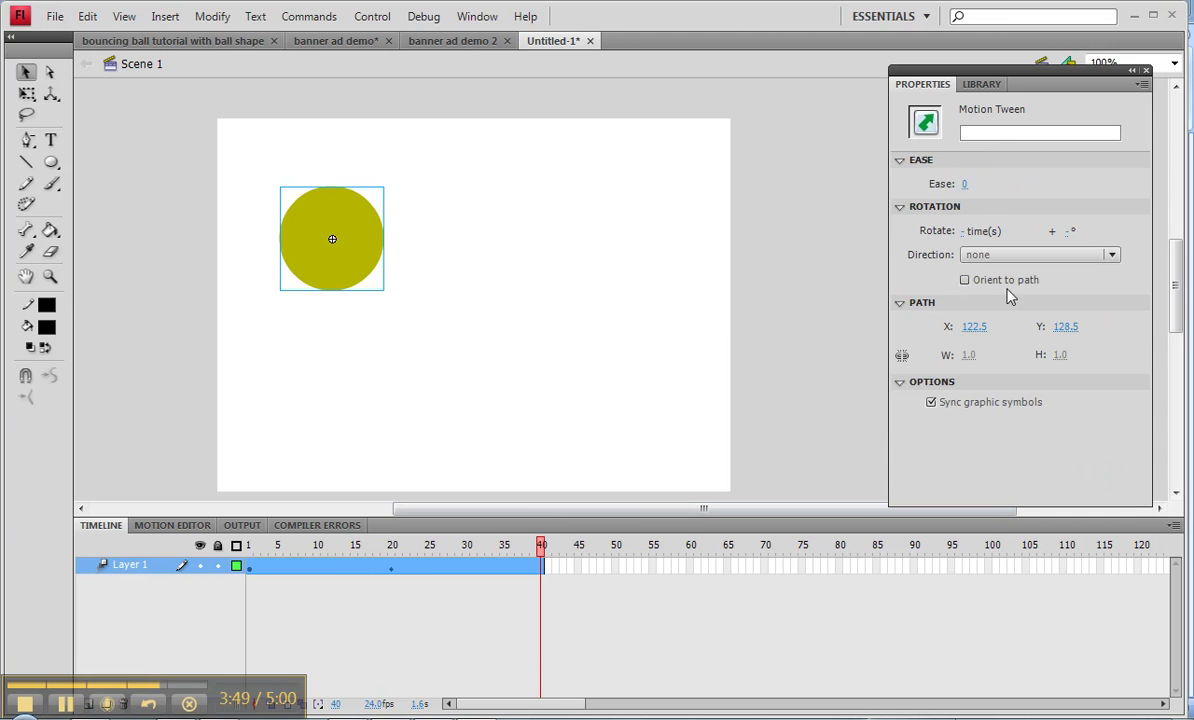
click(292, 250)
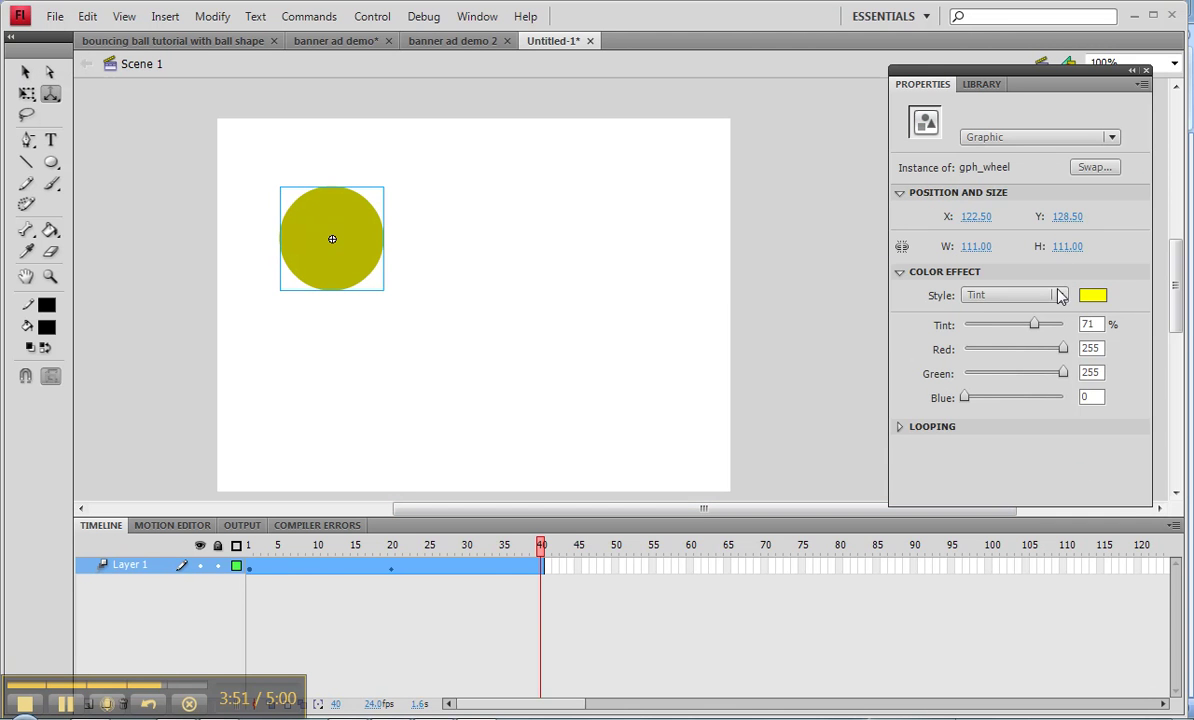
mouse_move(1034, 325)
mouse_down()
mouse_move(985, 326)
mouse_move(1017, 334)
mouse_up()
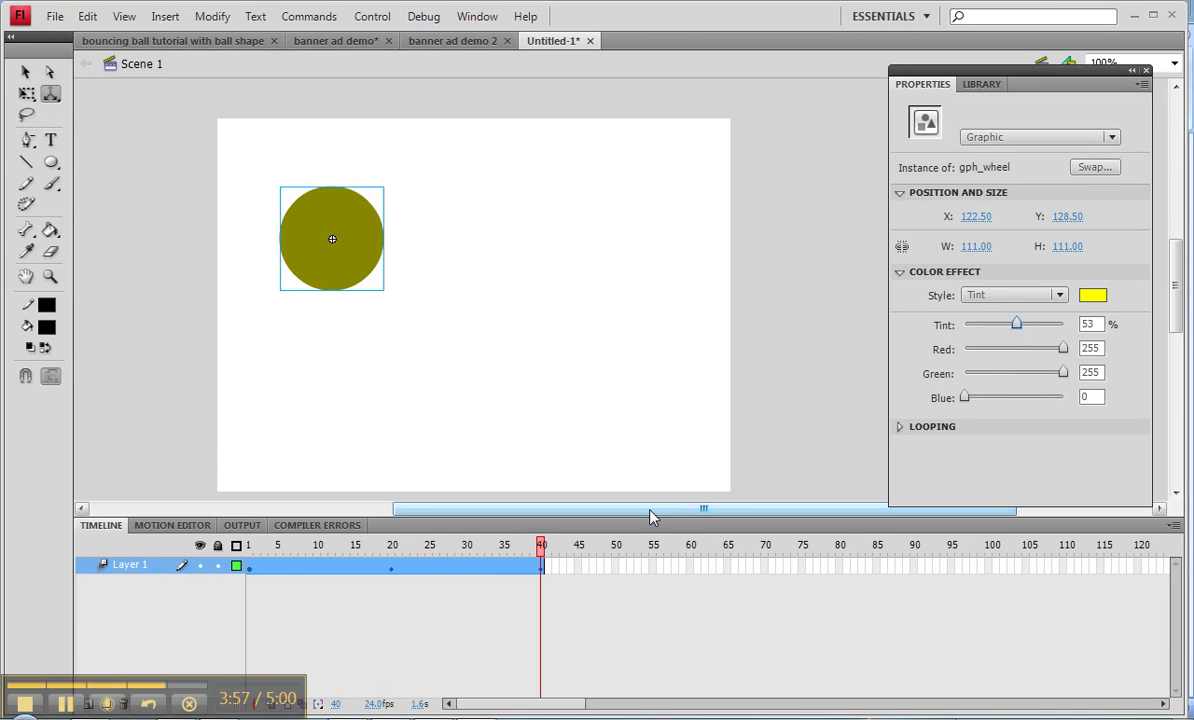
key(ctrl+Return)
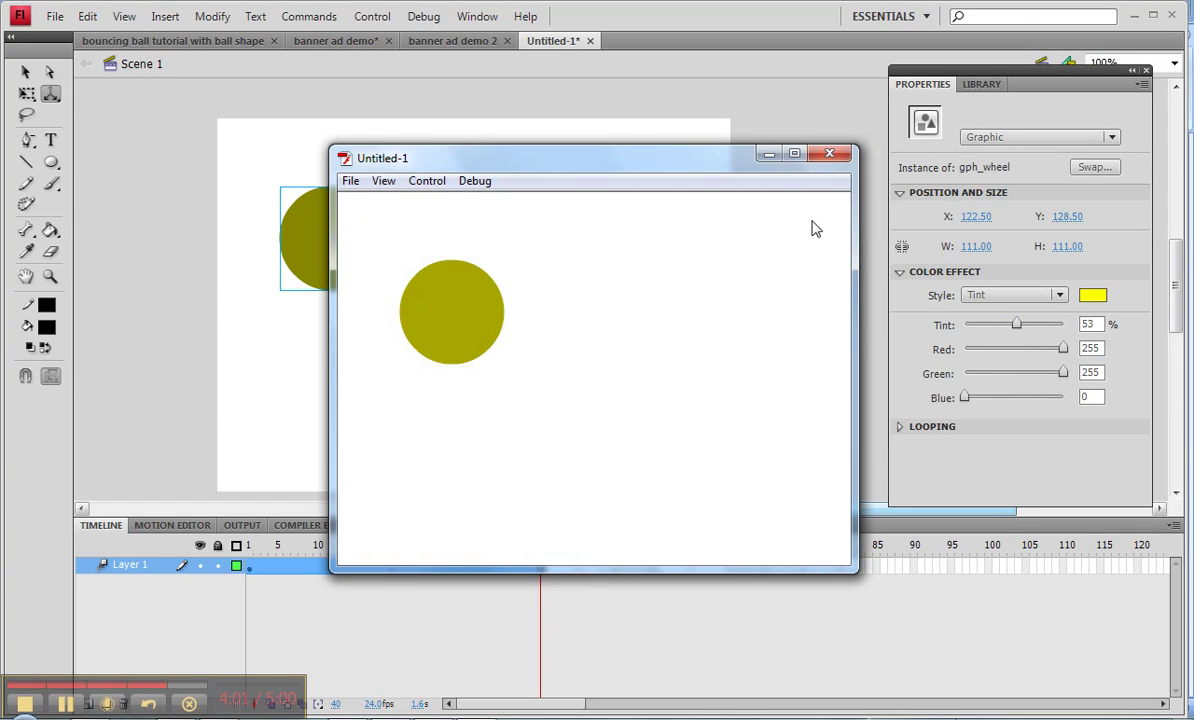
click(829, 156)
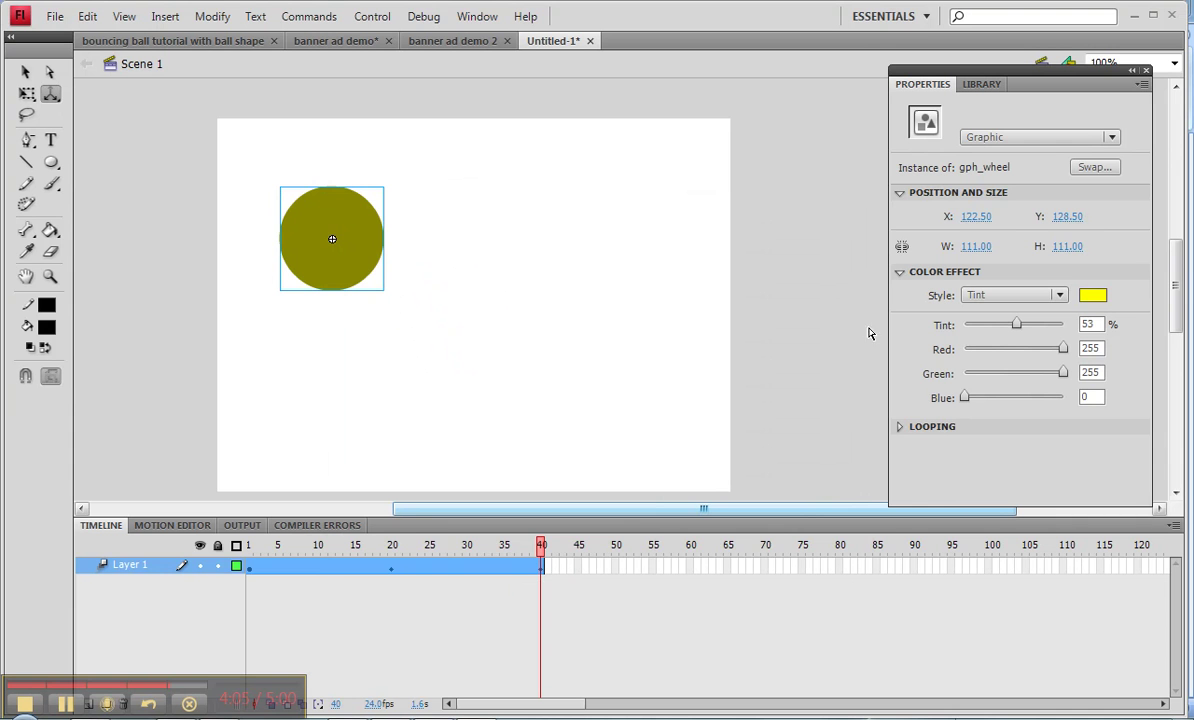